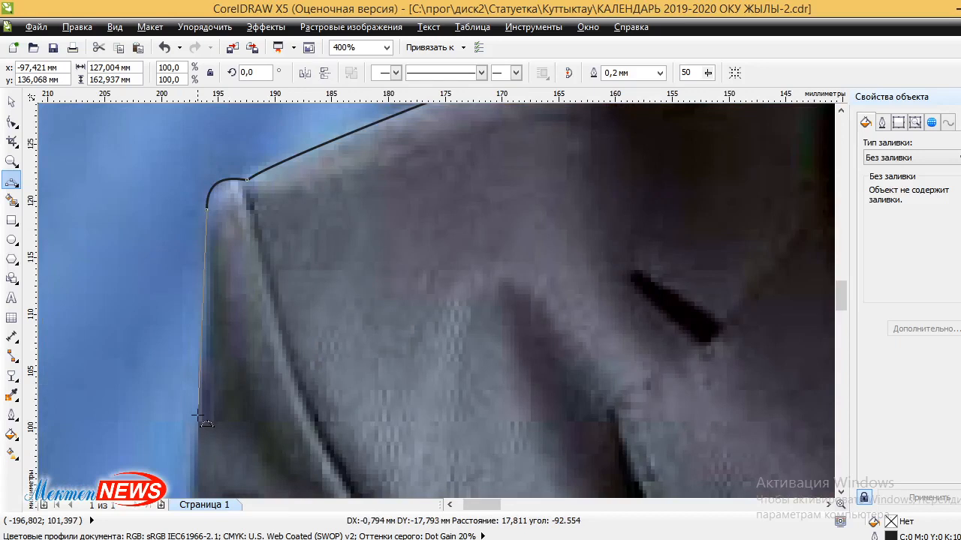
Scroll the view down to keep tracing the outline along the left arm's edge.
scroll(199, 417, "down", 1)
Place outline nodes down the jacket's left edge to the sleeve crease and beyond.
scroll(103, 408, "up", 2)
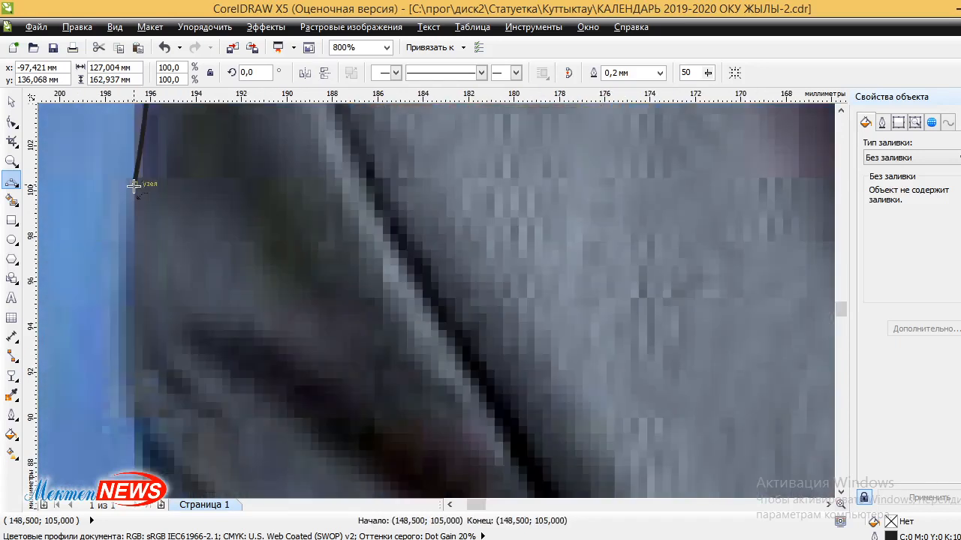
left_click(118, 333)
scroll(142, 320, "down", 3)
scroll(149, 403, "up", 1)
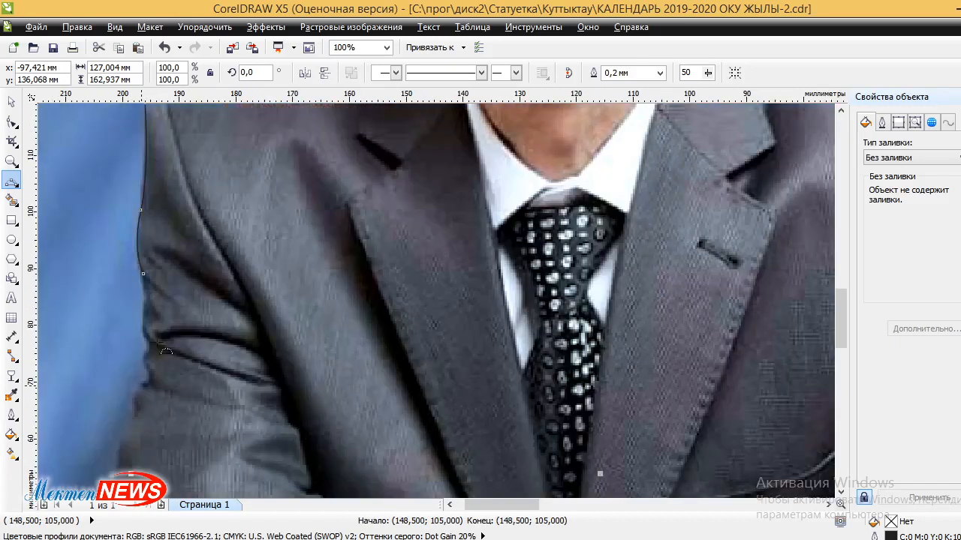
scroll(158, 285, "up", 1)
left_click(142, 271)
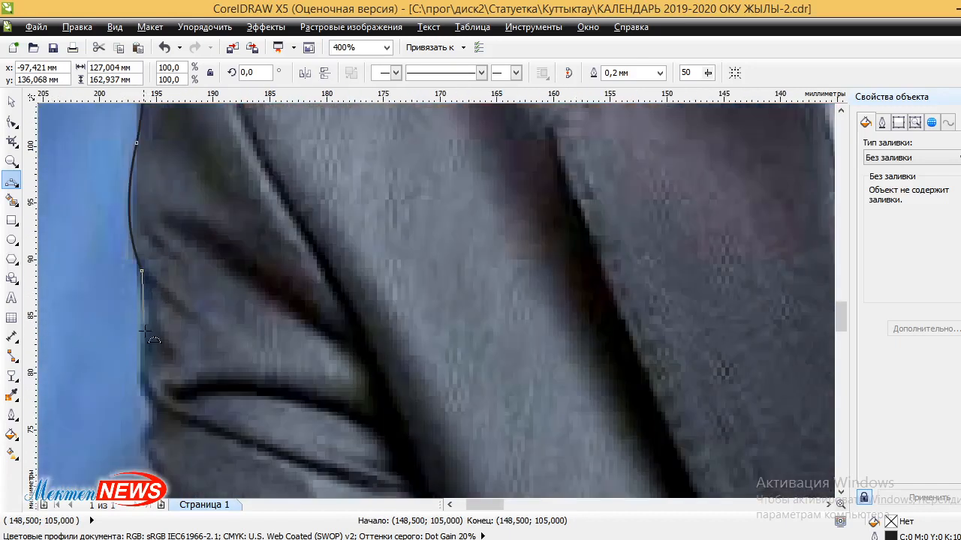
left_click(144, 316)
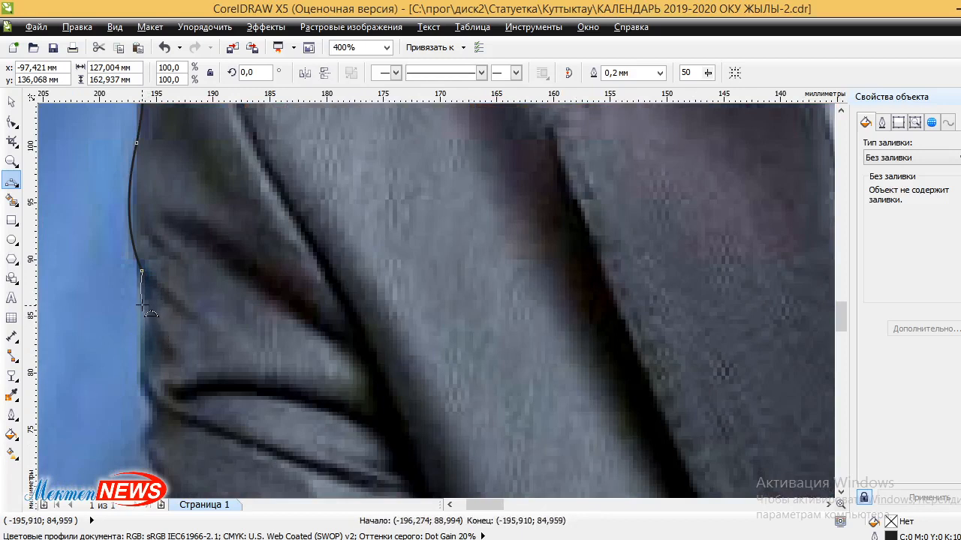
left_click(146, 317)
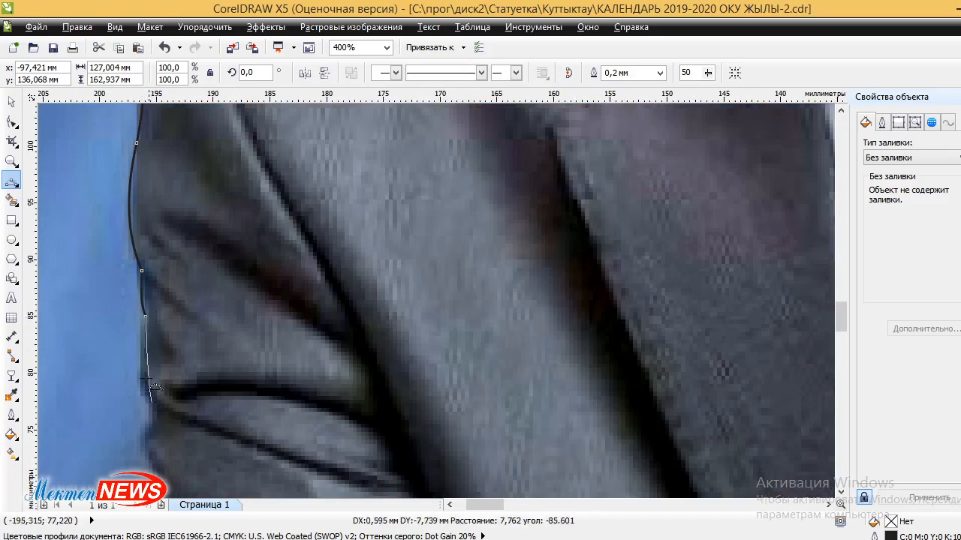
left_click(141, 374)
left_click(152, 404)
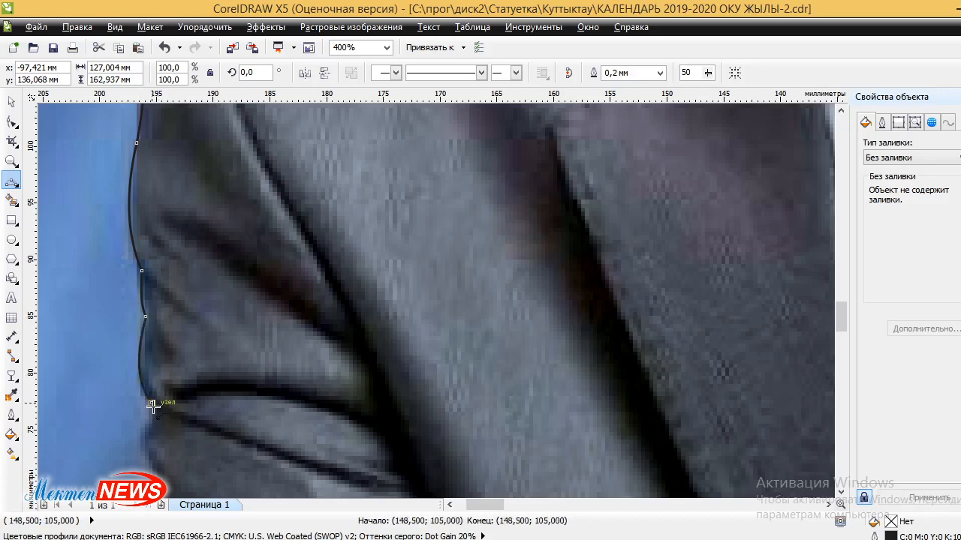
left_click(149, 426)
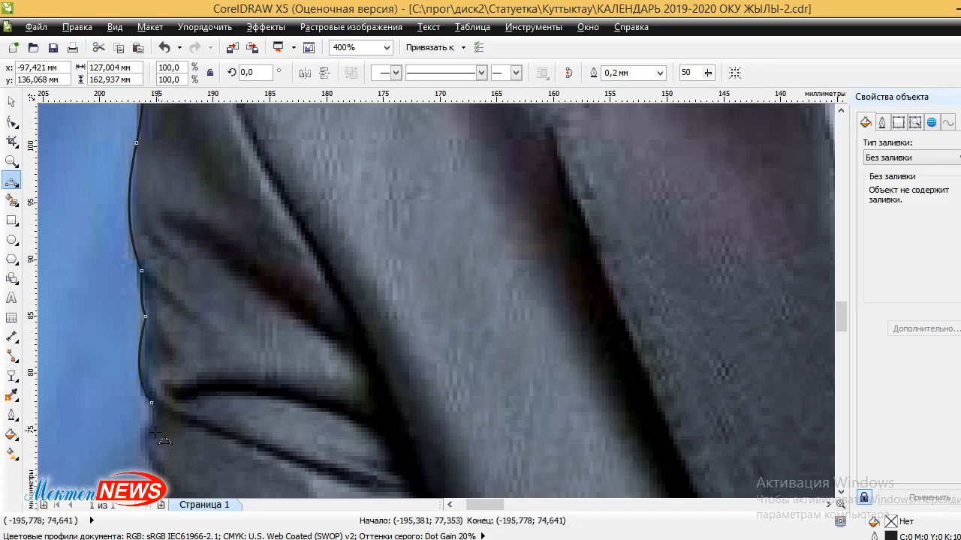
left_click(148, 452)
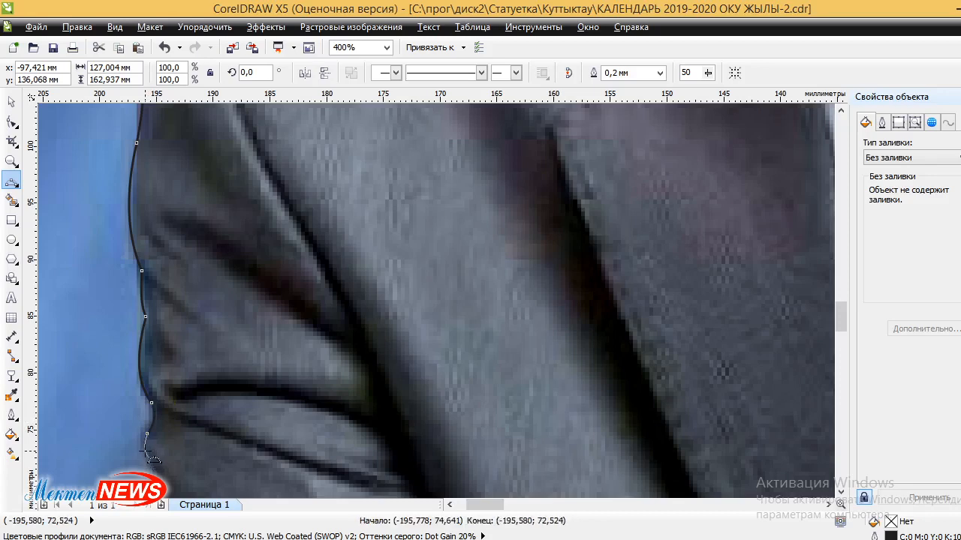
Curve the outline along the sleeve bend and lower sleeve, extending it past the photo's bottom.
scroll(152, 443, "down", 3)
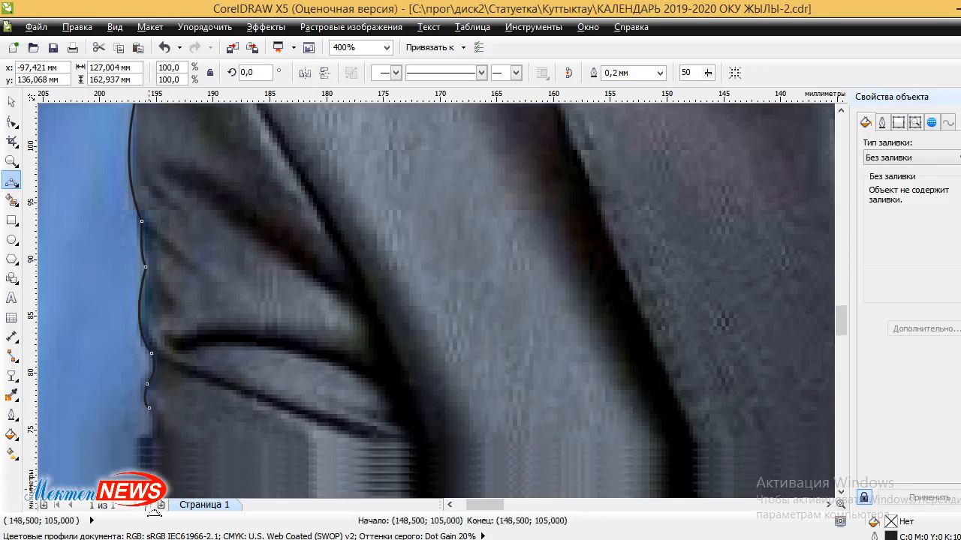
left_click_drag(137, 421, 157, 425)
left_click(150, 413)
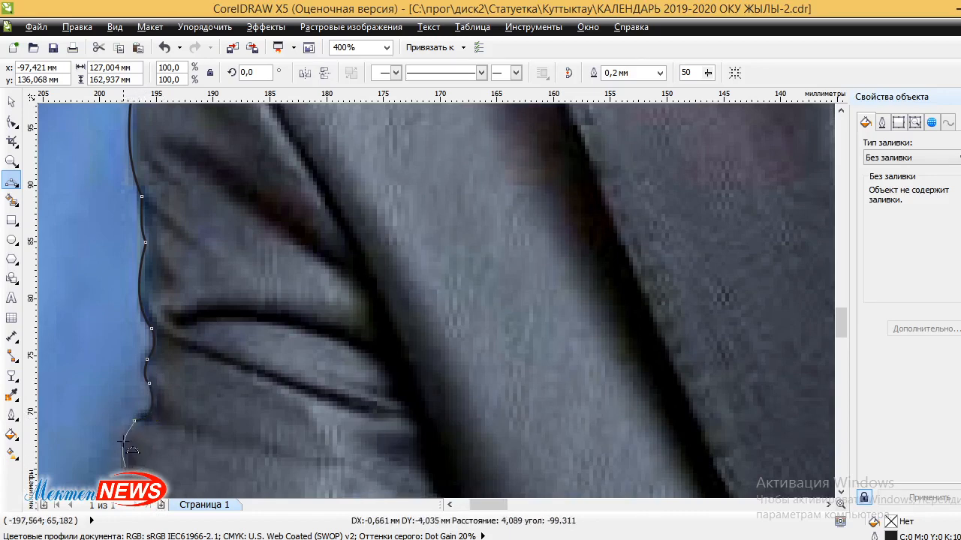
left_click(127, 466)
scroll(129, 369, "down", 2)
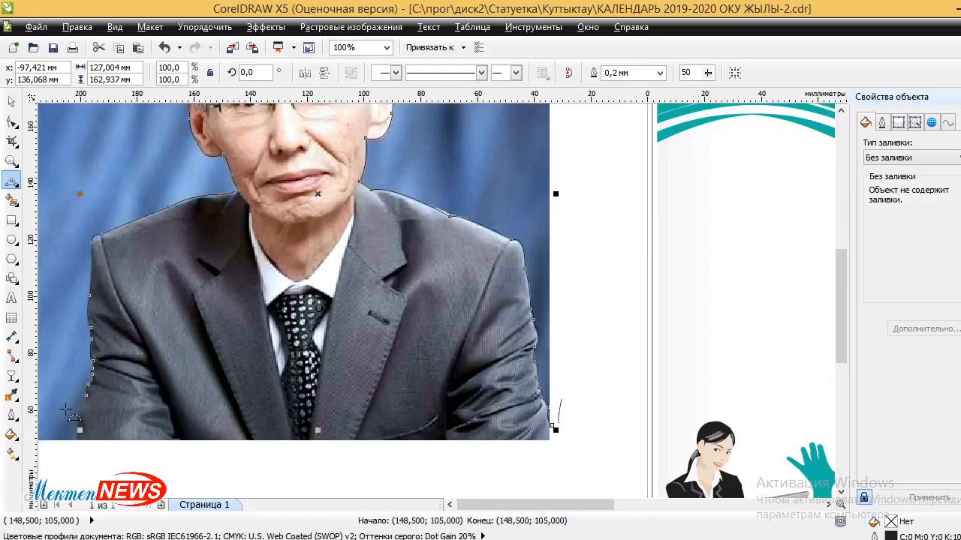
scroll(69, 409, "up", 2)
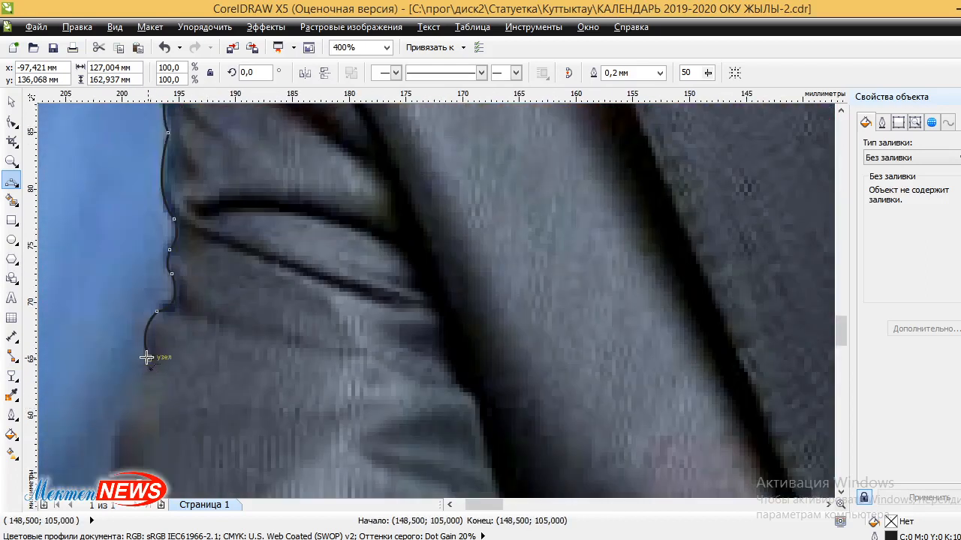
left_click_drag(147, 358, 124, 412)
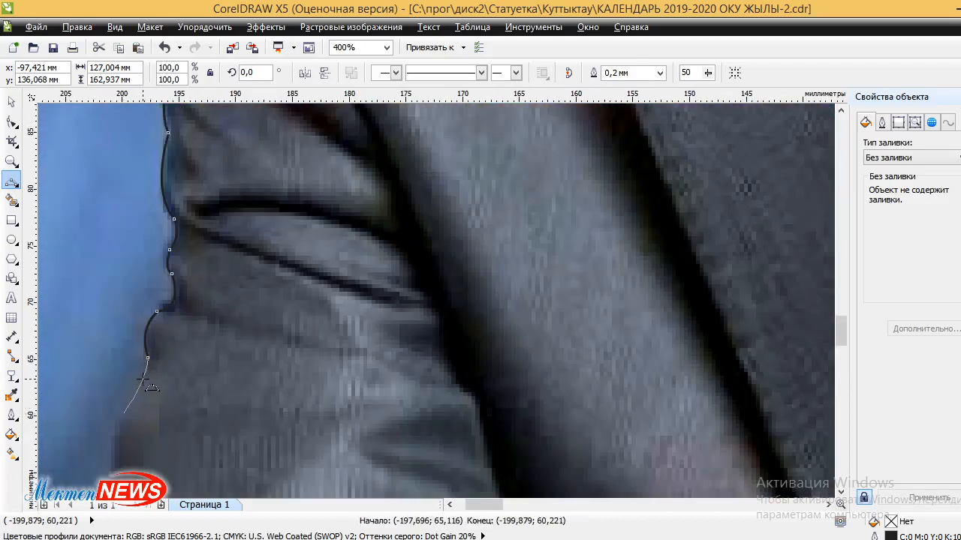
left_click(131, 405)
scroll(135, 421, "down", 1)
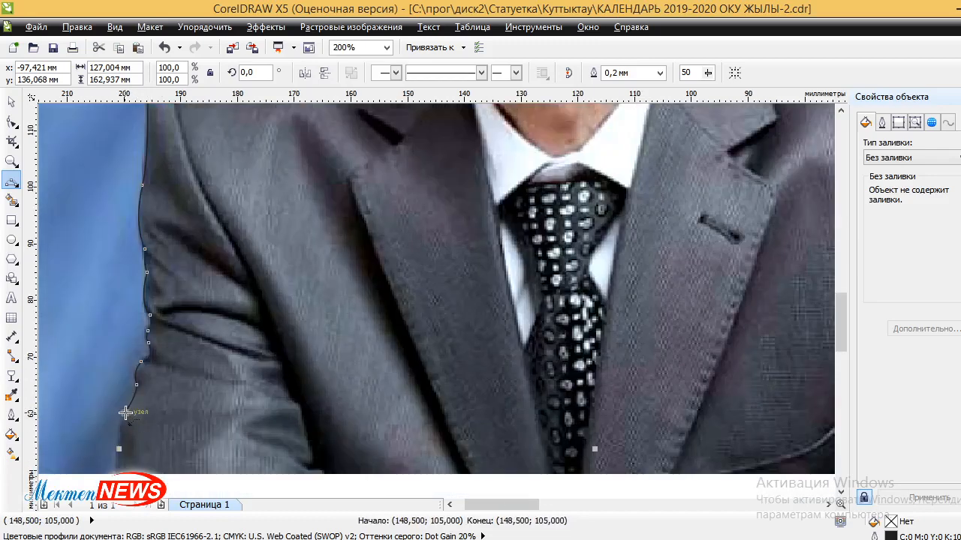
left_click_drag(126, 413, 115, 451)
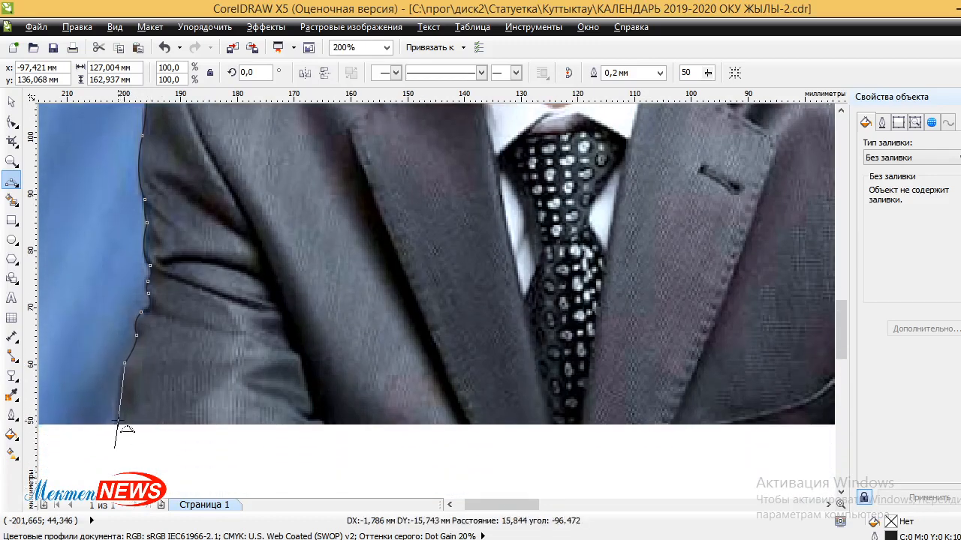
left_click(118, 406)
scroll(139, 362, "down", 2)
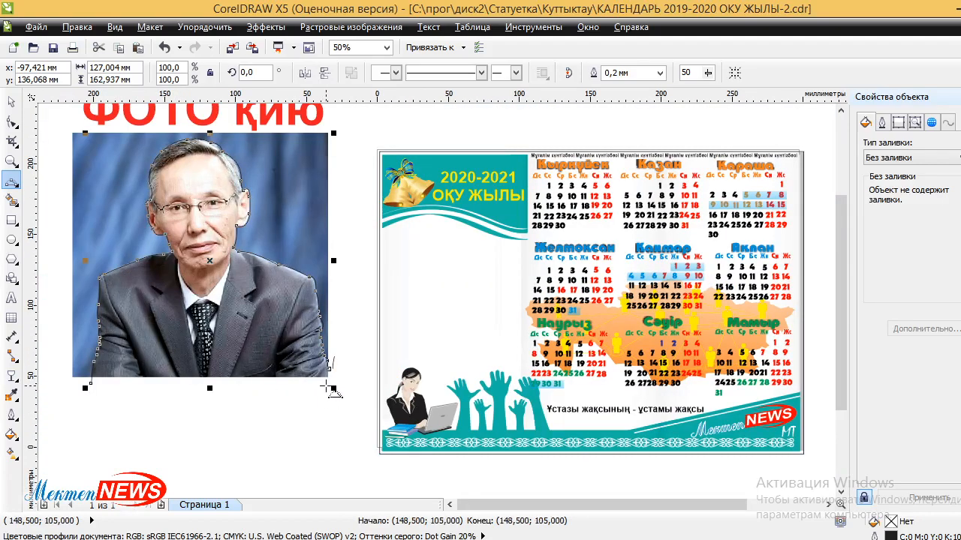
Add corner nodes below the photo, close the outline at its start node, and select it with the photo.
scroll(335, 386, "up", 2)
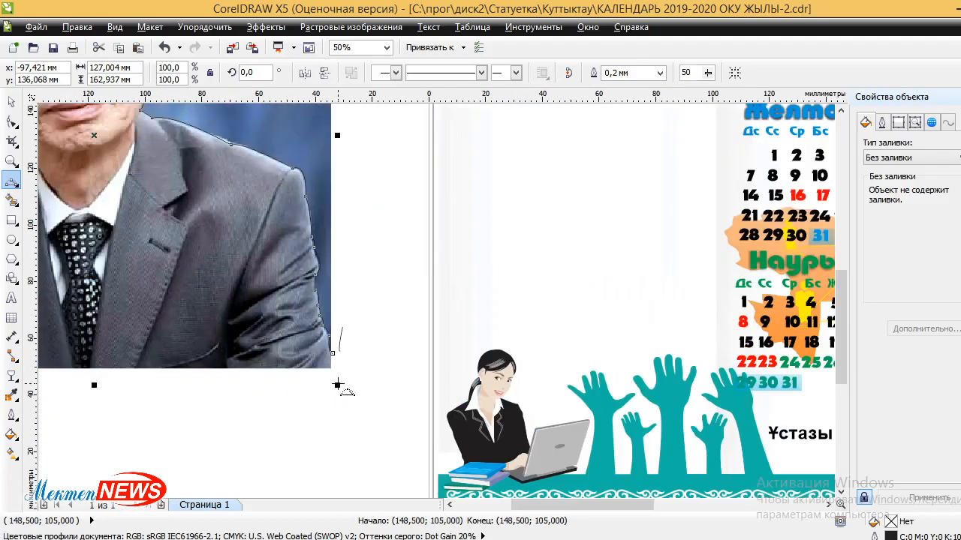
left_click(291, 438)
scroll(289, 423, "down", 1)
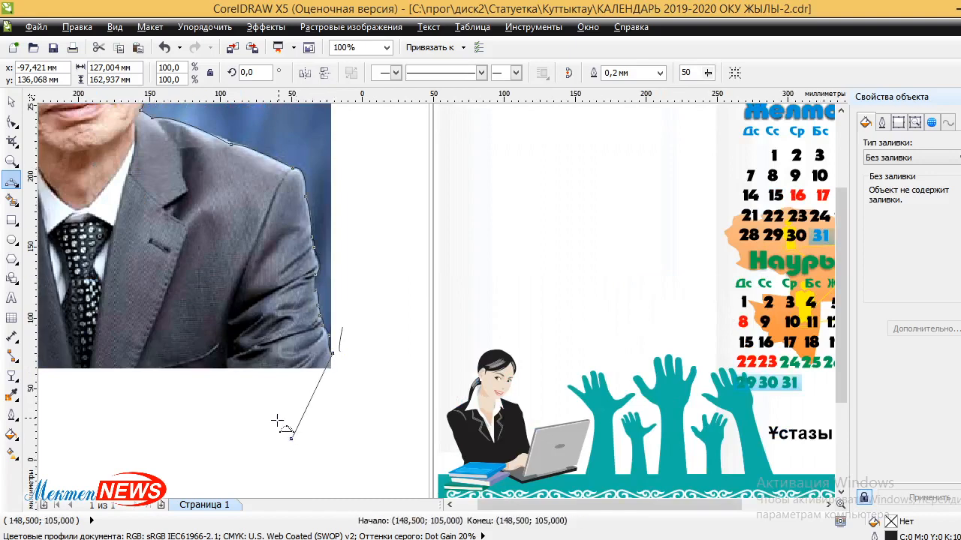
scroll(206, 398, "down", 1)
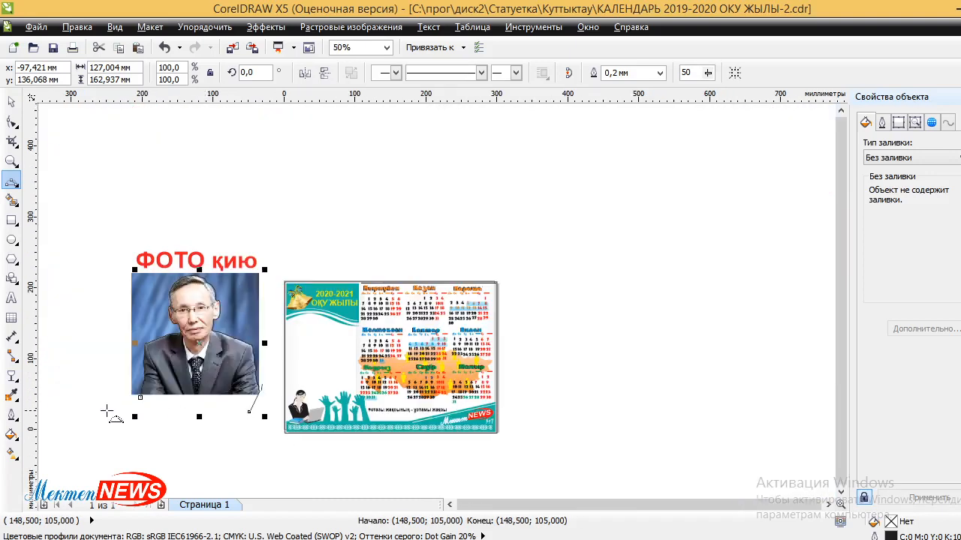
scroll(143, 411, "up", 2)
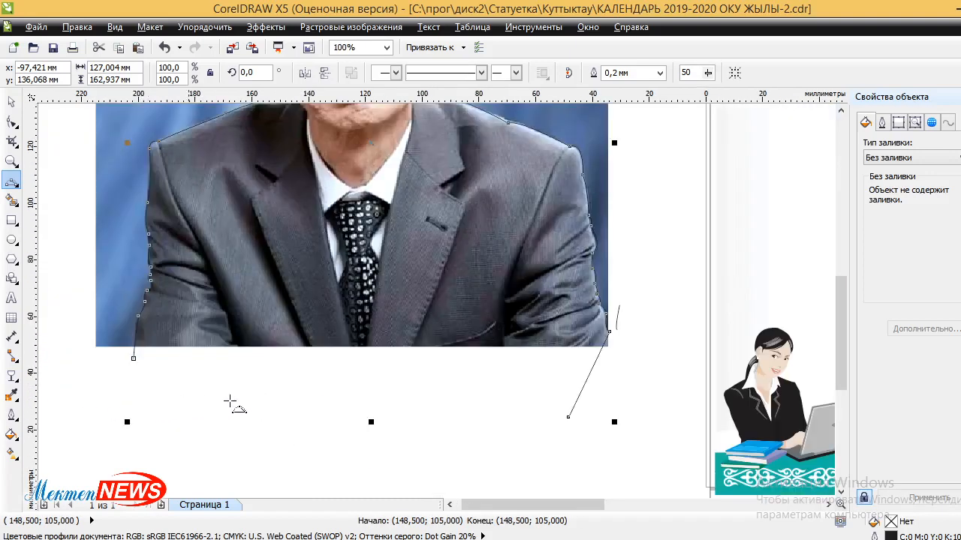
left_click(568, 418)
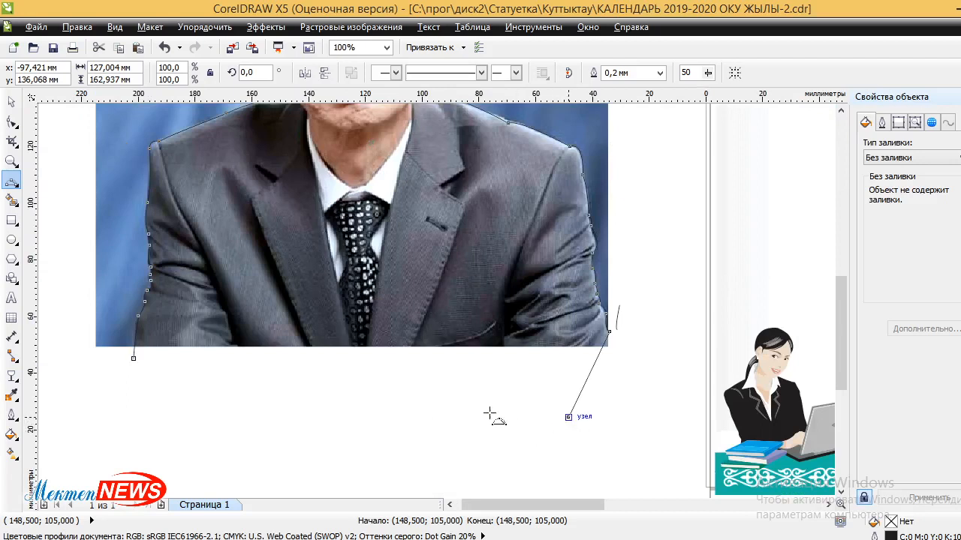
left_click(134, 360)
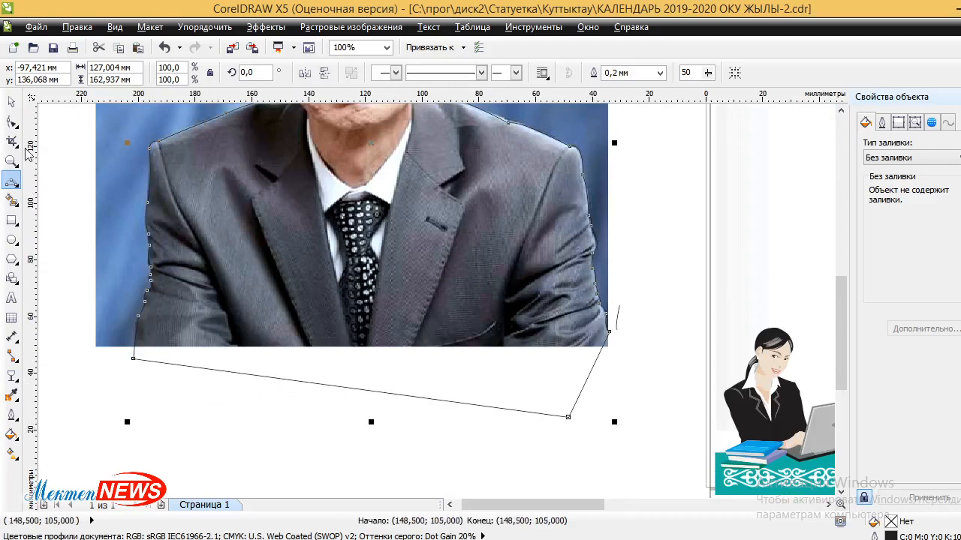
left_click(12, 101)
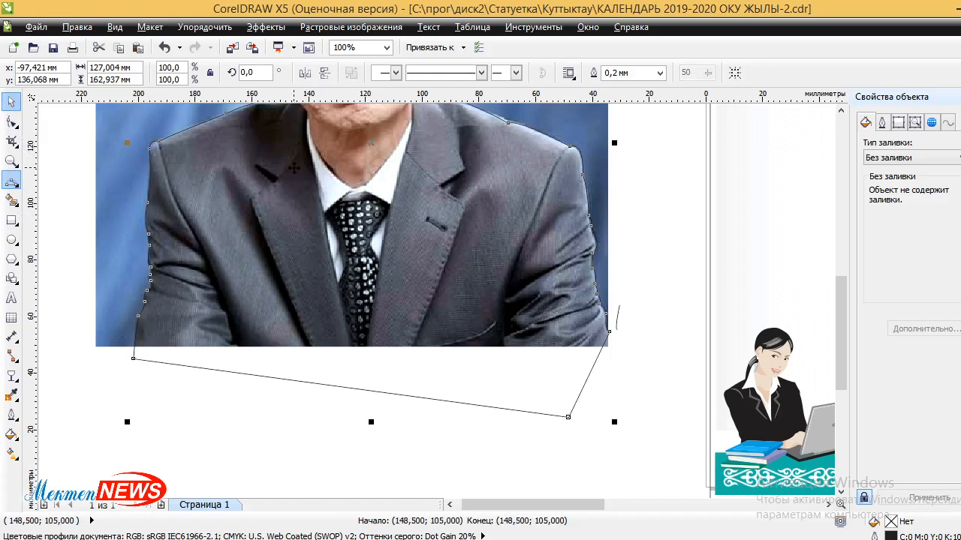
left_click(589, 148, "shift")
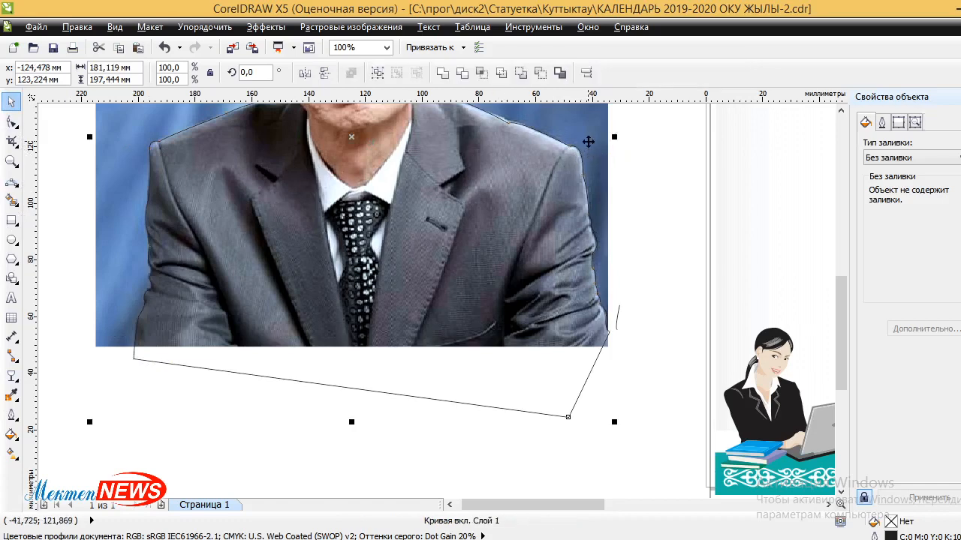
Intersect the photo with the outline and drag the pieces apart.
left_click(481, 72)
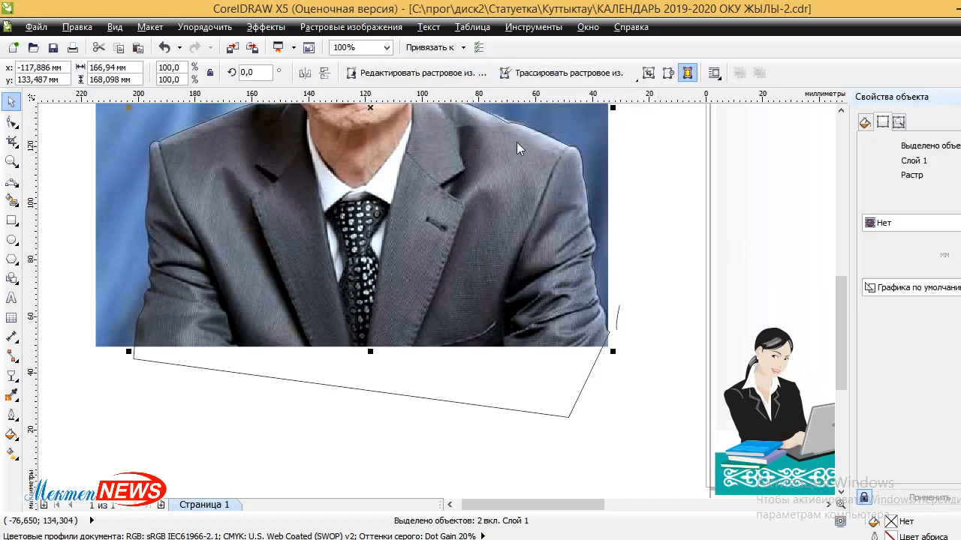
left_click(631, 218)
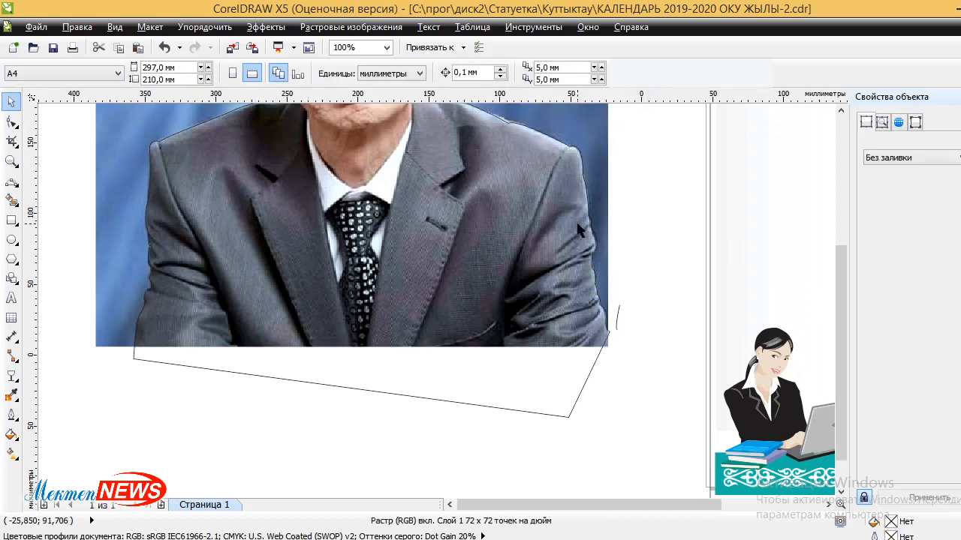
scroll(578, 231, "down", 2)
mouse_move(498, 207)
left_mouse_down()
mouse_move(312, 240)
mouse_move(311, 249)
mouse_move(606, 272)
mouse_move(627, 303)
mouse_move(588, 341)
mouse_move(691, 249)
mouse_move(485, 305)
mouse_move(319, 306)
mouse_move(330, 304)
left_mouse_up()
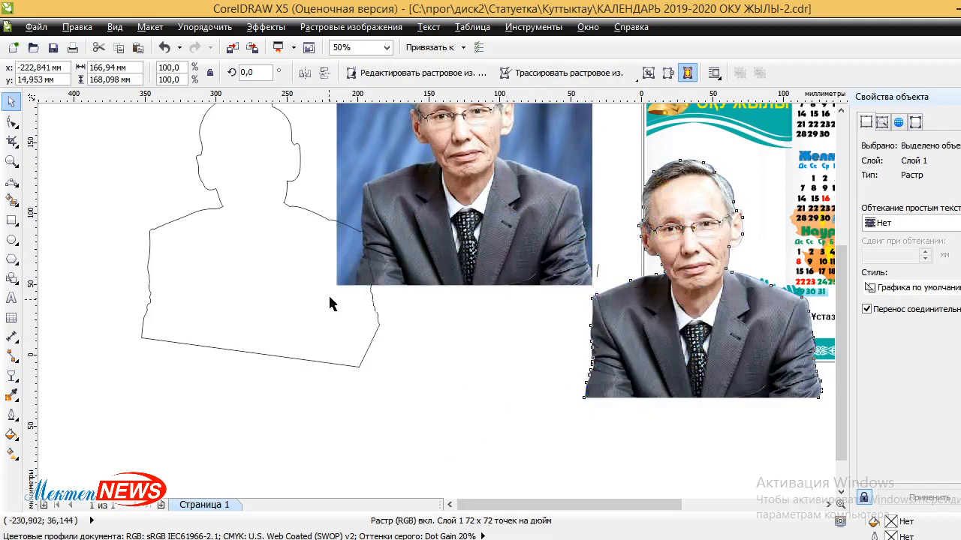
Delete the leftover outline shape and the original uncut photo.
left_click(255, 178)
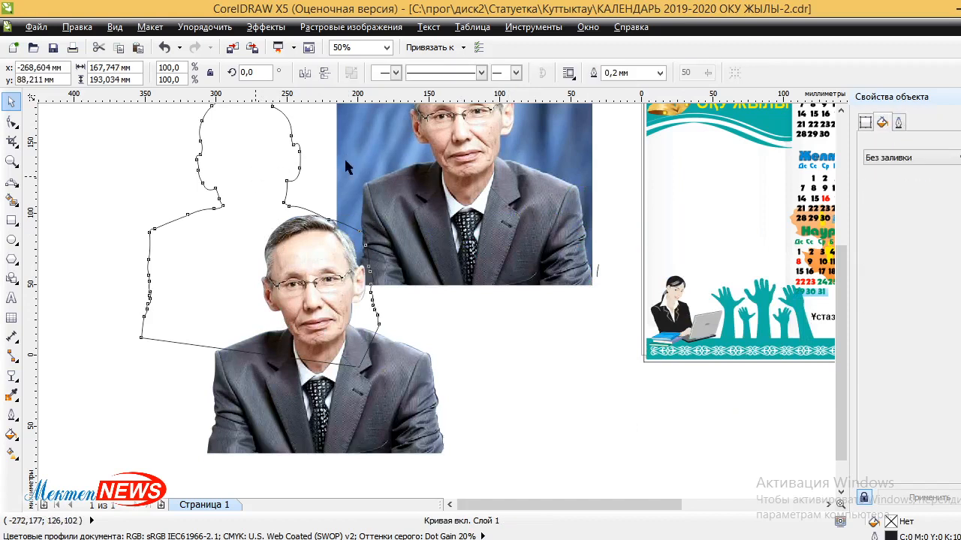
key("Escape")
left_click(352, 208)
key("Delete")
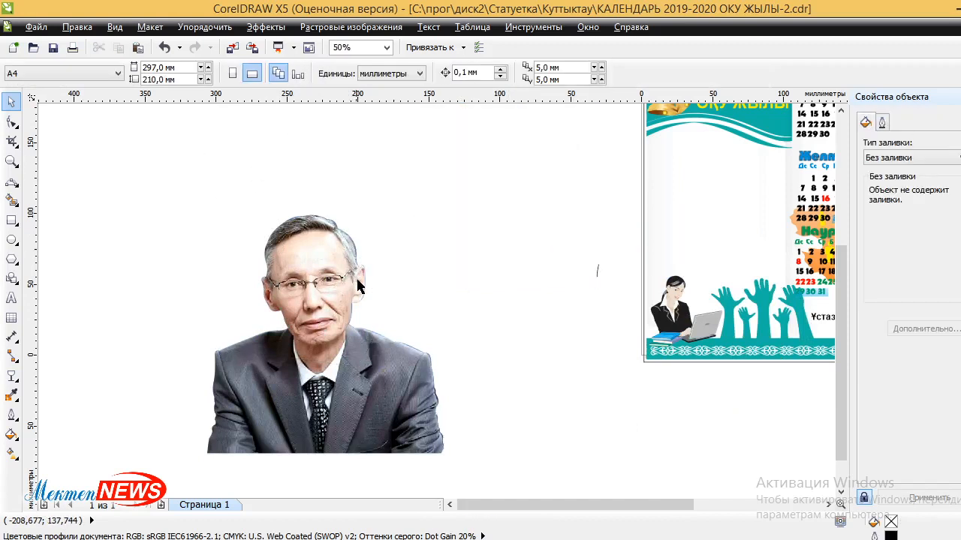
Edit the cut-out portrait's nodes with the Shape tool to follow the ear and hair side.
scroll(367, 293, "up", 4)
scroll(374, 250, "down", 2)
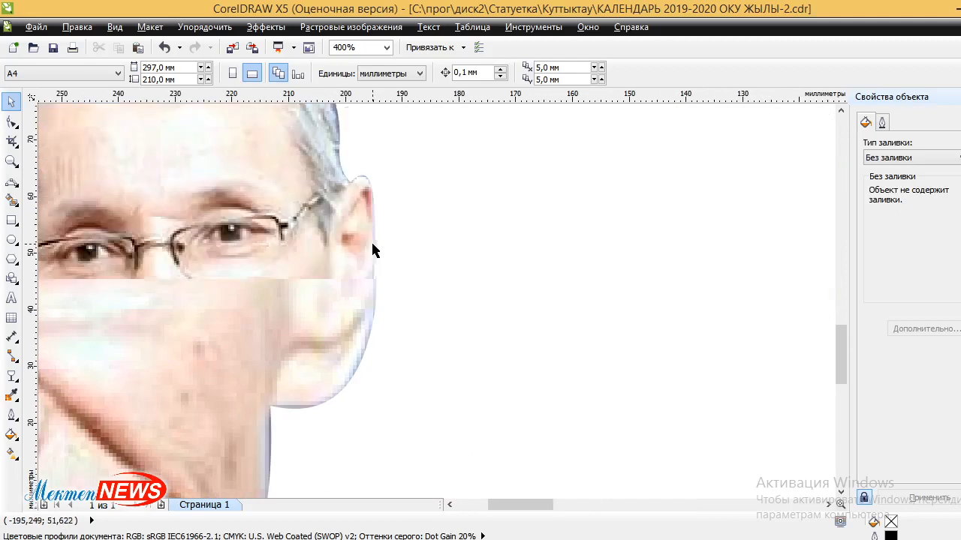
left_click(92, 183)
left_click(12, 122)
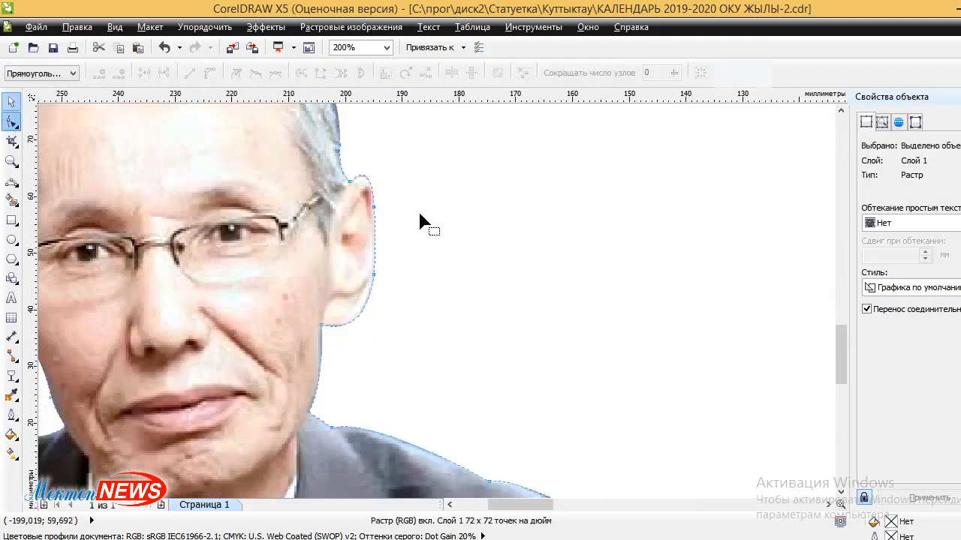
scroll(361, 182, "up", 4)
left_click(318, 201)
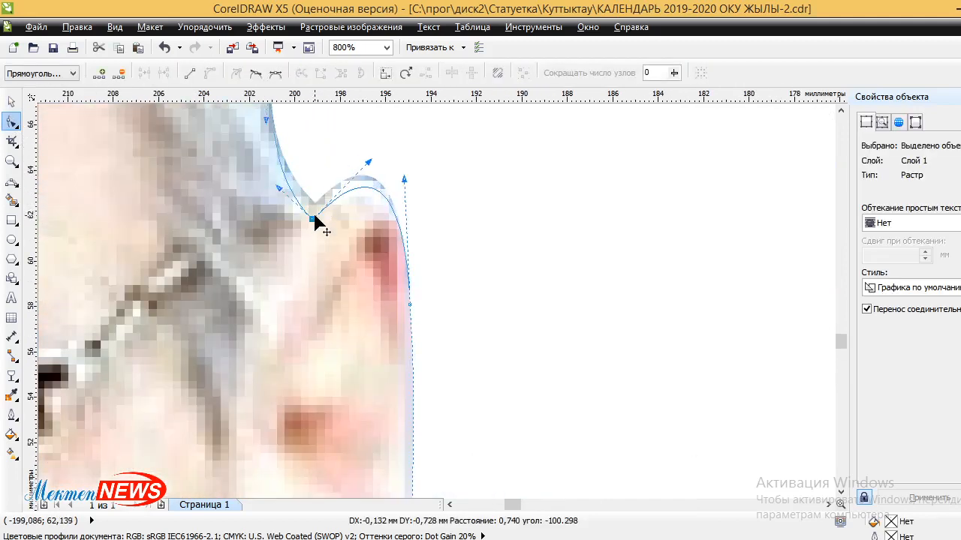
scroll(388, 208, "down", 1)
scroll(359, 166, "down", 1)
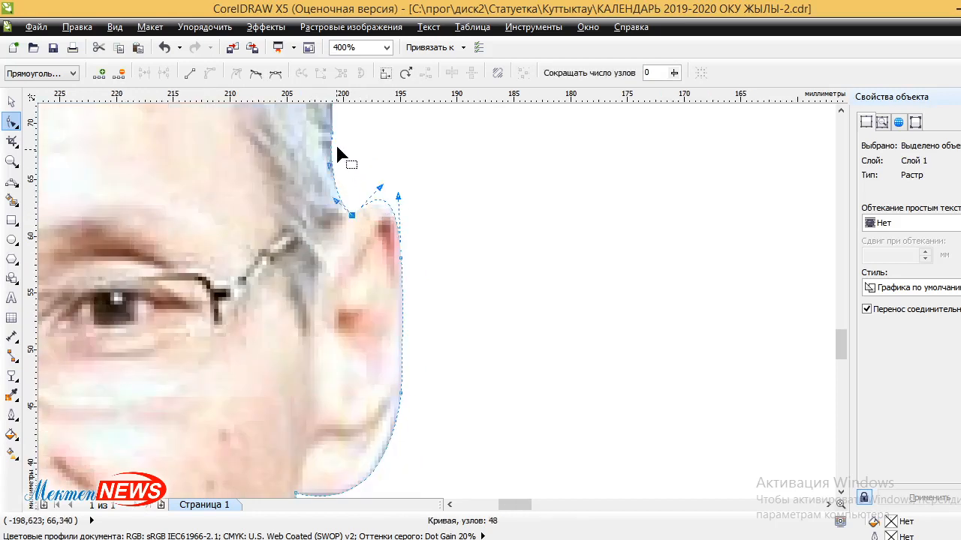
scroll(337, 148, "down", 2)
scroll(342, 154, "down", 2)
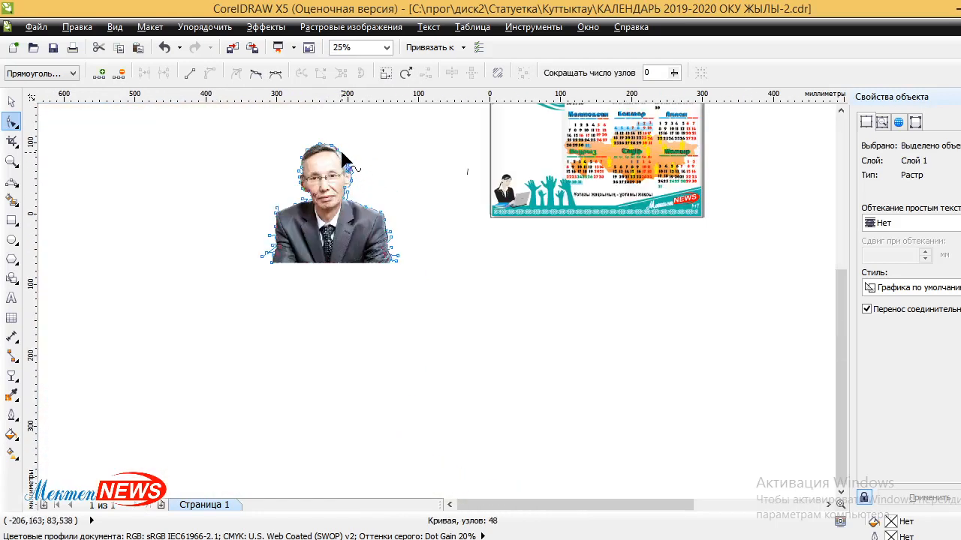
scroll(342, 155, "up", 3)
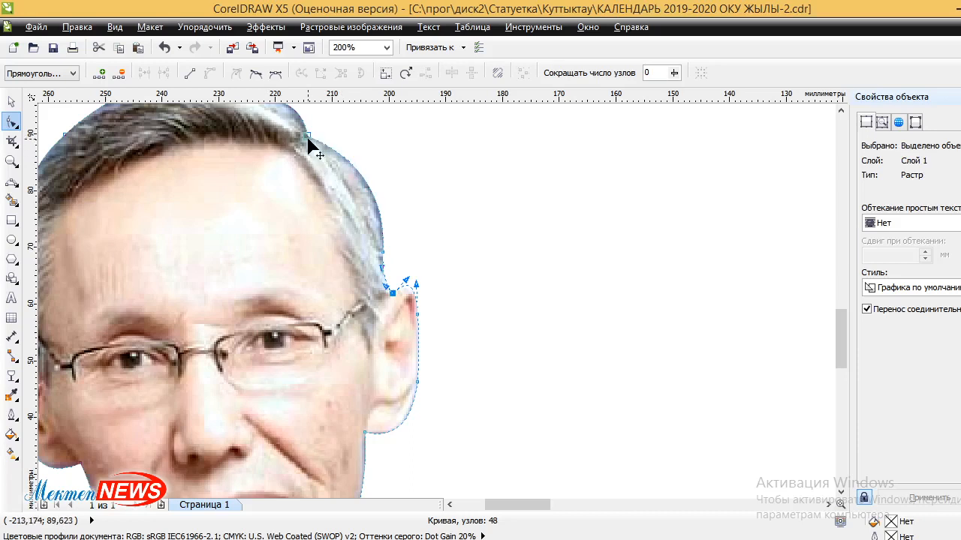
left_click(308, 137)
left_click_drag(361, 158, 351, 162)
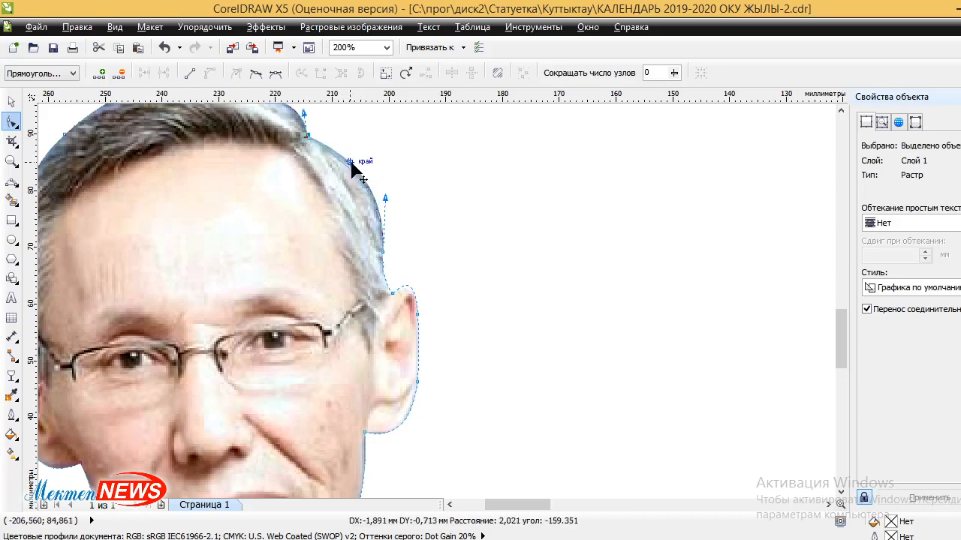
left_click_drag(386, 198, 376, 200)
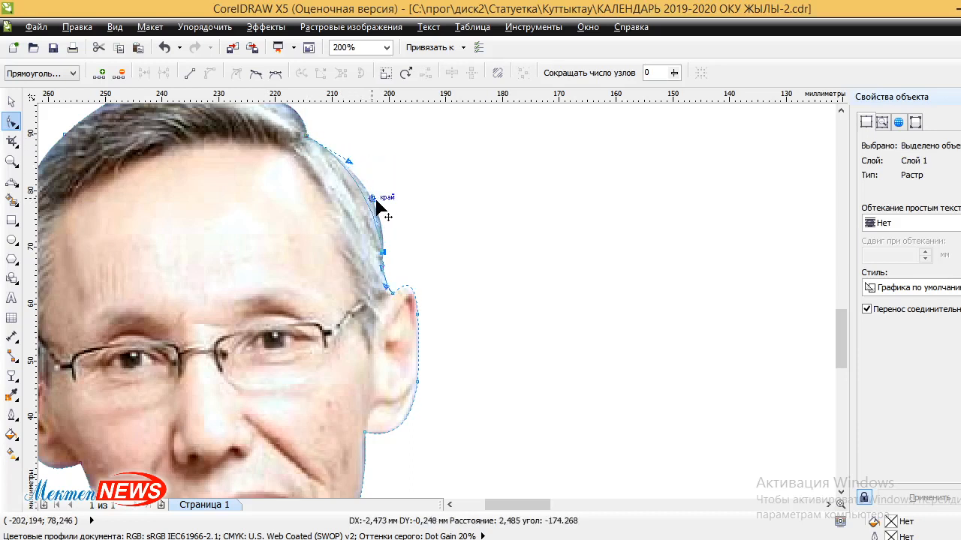
Curve the outline over the top of the hair and nudge the left ear node.
scroll(386, 198, "down", 1)
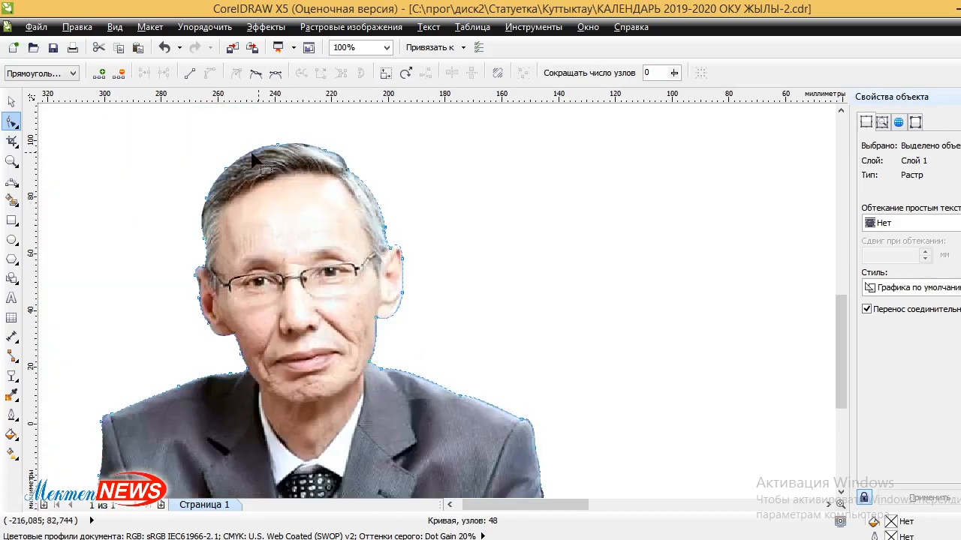
scroll(253, 160, "up", 1)
left_click(311, 138)
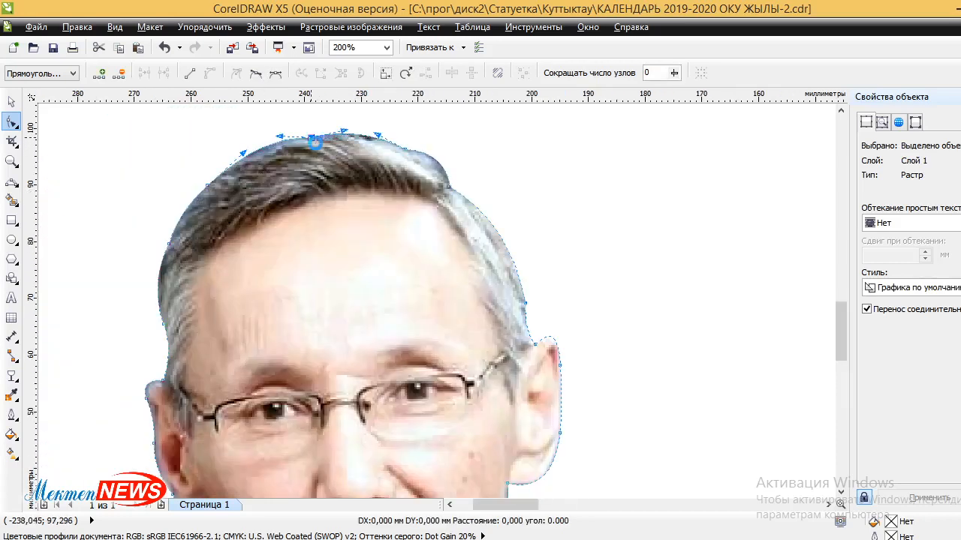
left_click_drag(277, 154, 234, 187)
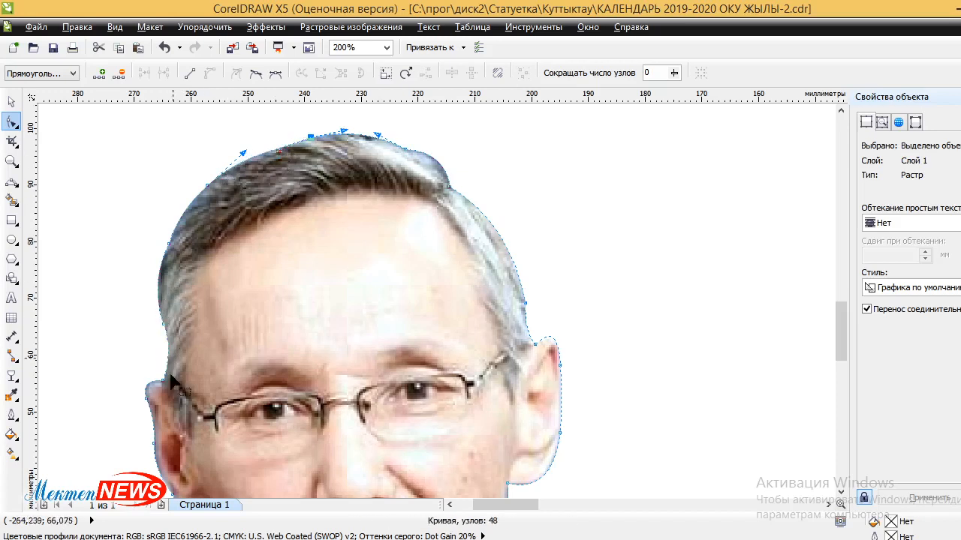
scroll(153, 399, "up", 2)
left_click_drag(142, 388, 150, 389)
scroll(156, 344, "down", 2)
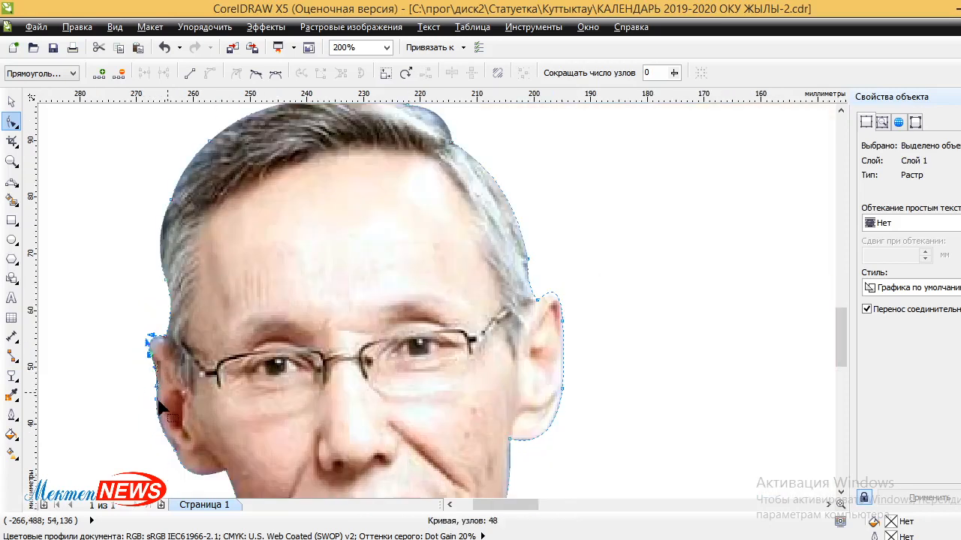
scroll(159, 409, "up", 1)
scroll(187, 452, "down", 3)
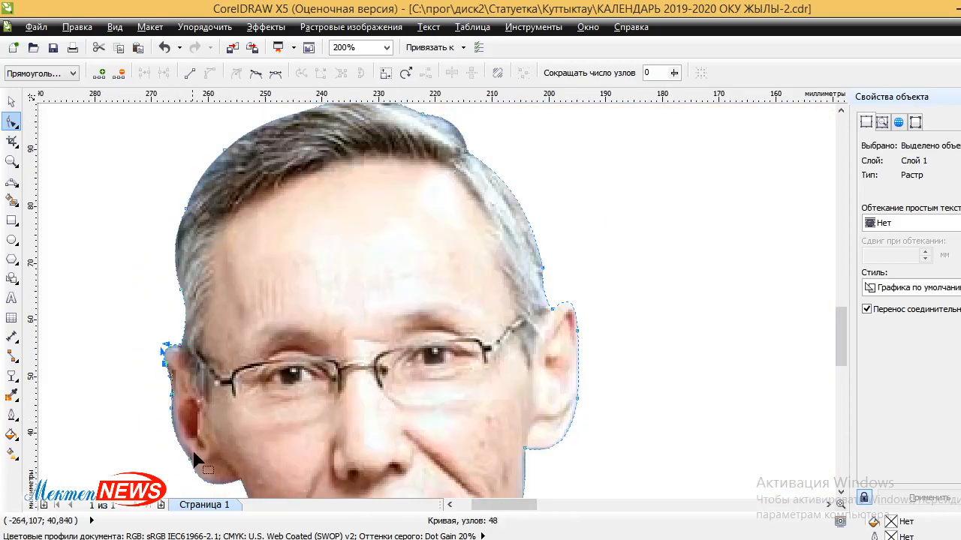
scroll(280, 434, "down", 4)
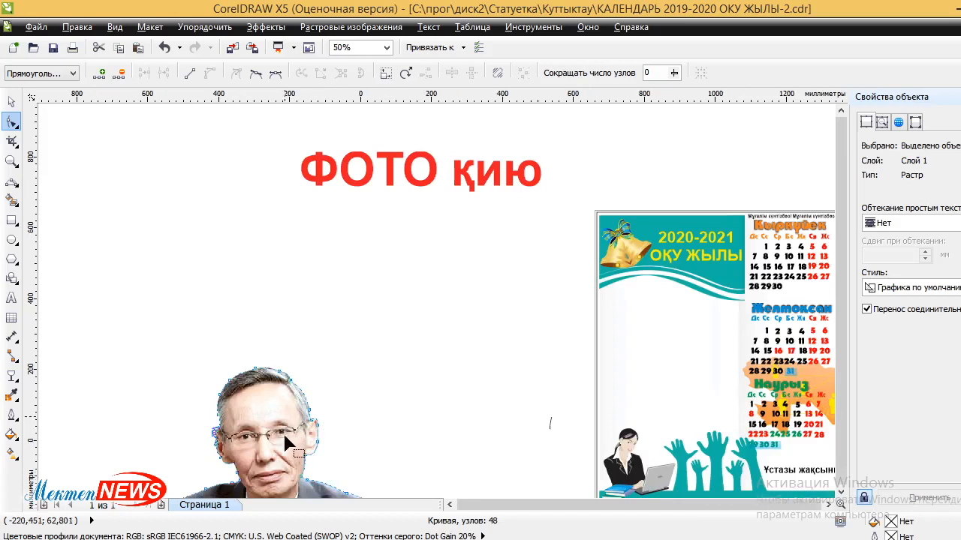
scroll(293, 465, "up", 4)
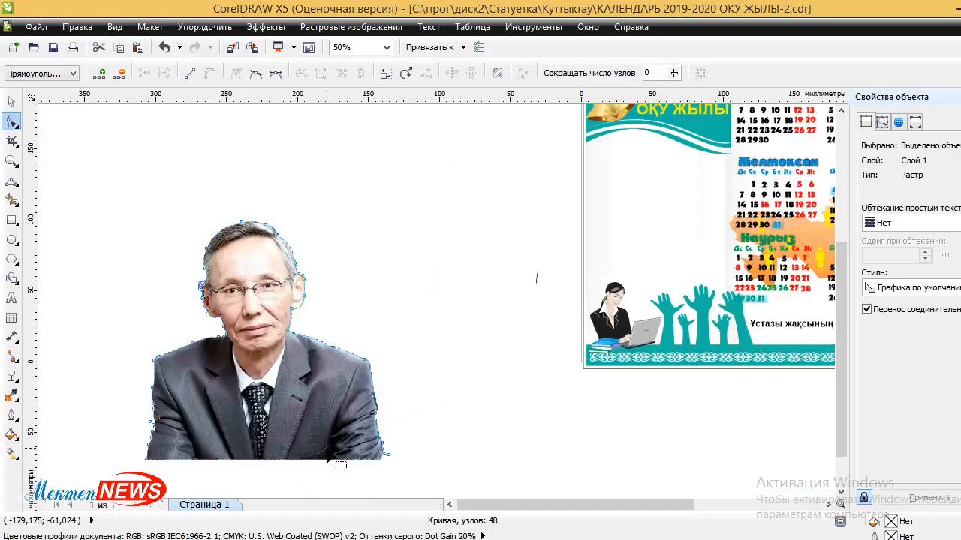
Scale the cut-out portrait to 65.6% (about 109 × 110 mm) and move it beside the calendar.
left_click(11, 103)
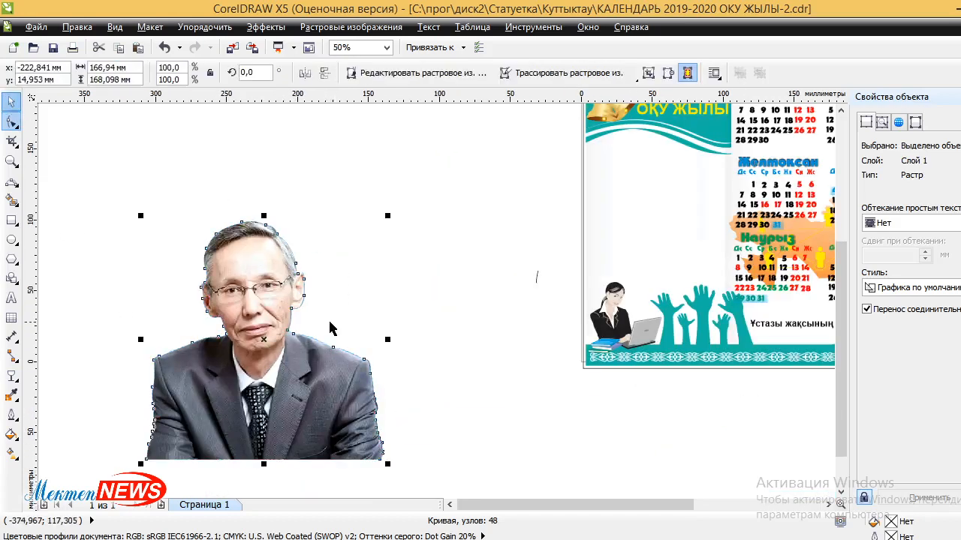
left_click(289, 291)
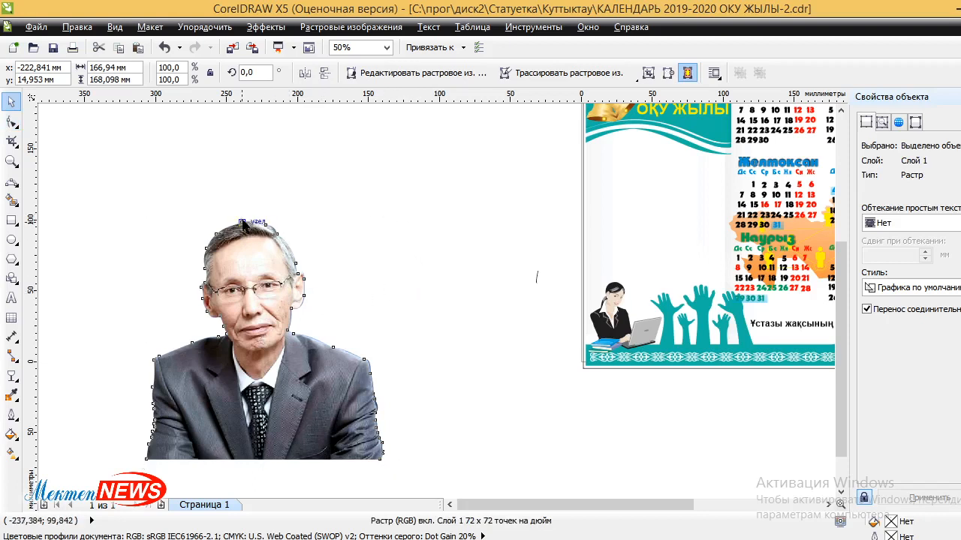
left_click(279, 234)
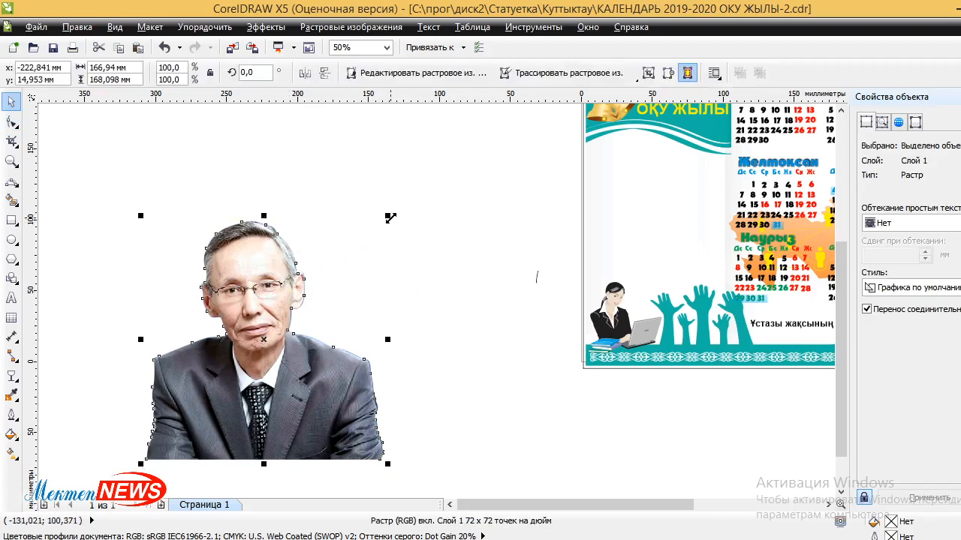
left_click_drag(387, 215, 306, 297)
left_click_drag(222, 393, 411, 280)
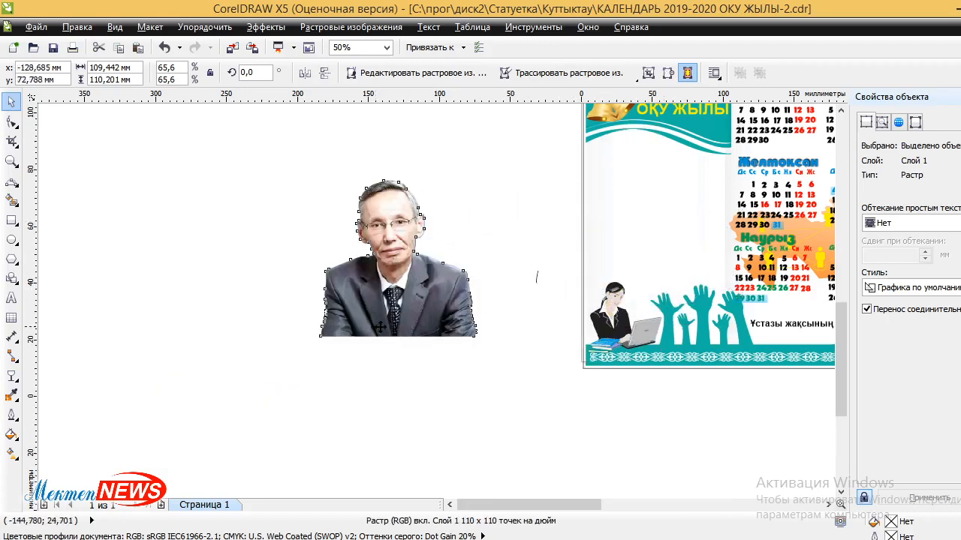
scroll(379, 324, "up", 1)
With the Freehand tool, discard a stray stroke and draw a closed 117.5 × 18.8 mm curve along the jacket bottom.
left_click(19, 187)
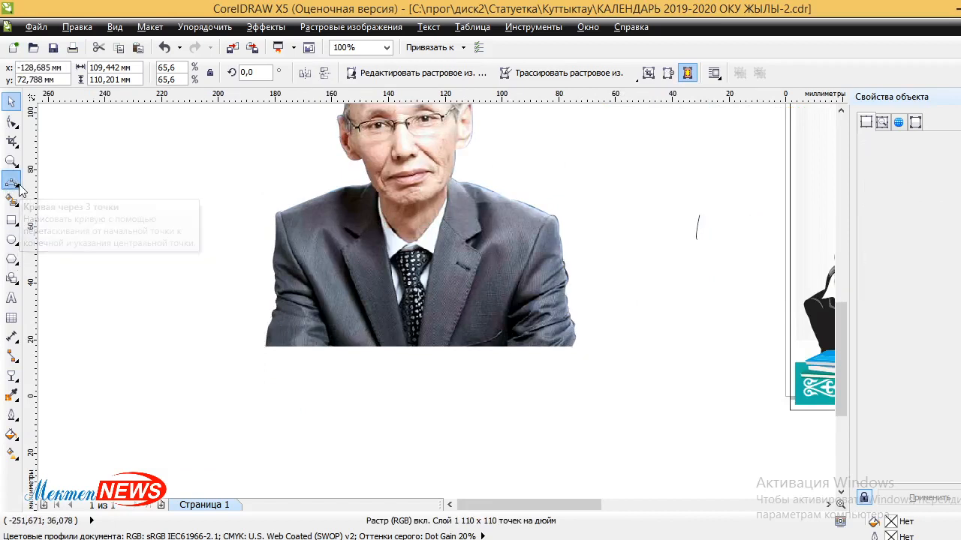
left_click(19, 188)
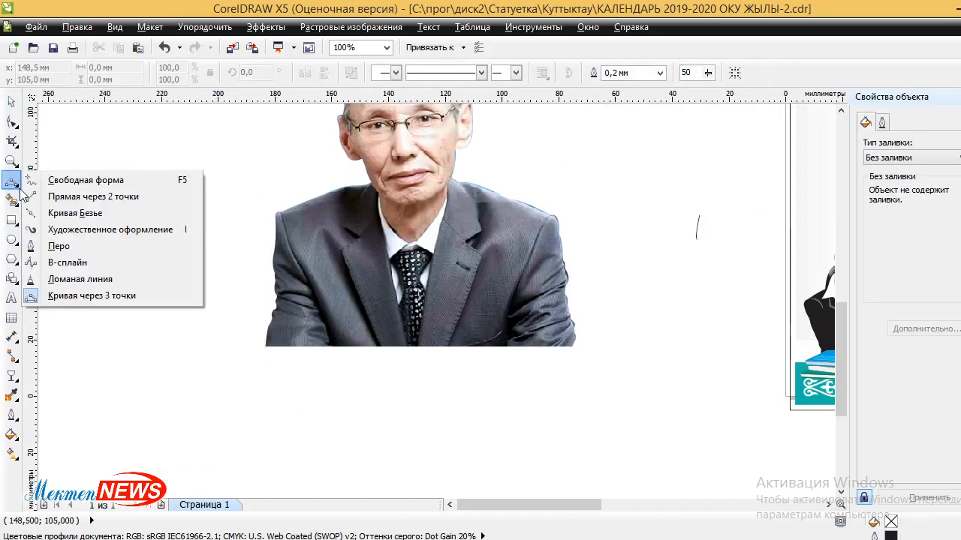
left_click(52, 181)
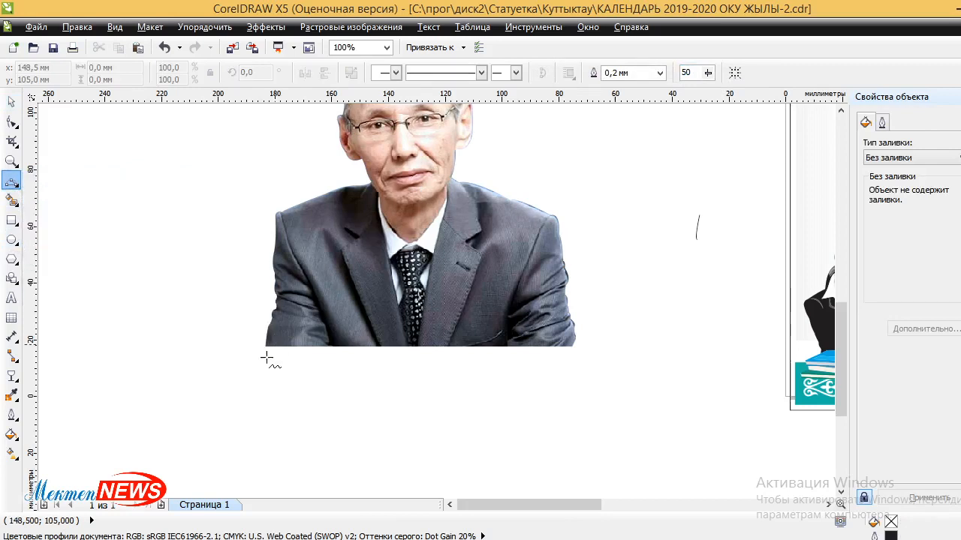
mouse_move(249, 359)
left_mouse_down()
mouse_move(282, 343)
mouse_move(364, 334)
mouse_move(399, 347)
mouse_move(483, 344)
left_mouse_up()
key("Delete")
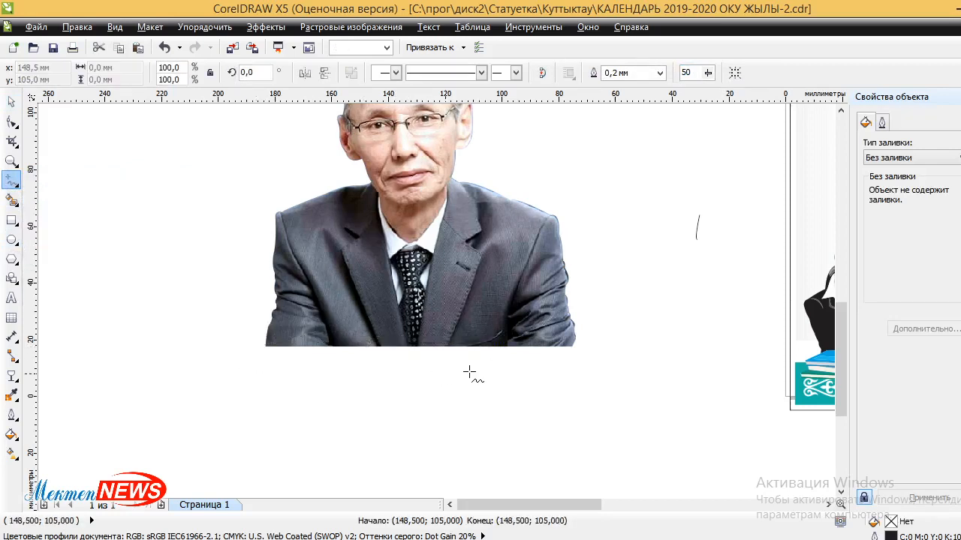
scroll(400, 367, "up", 1)
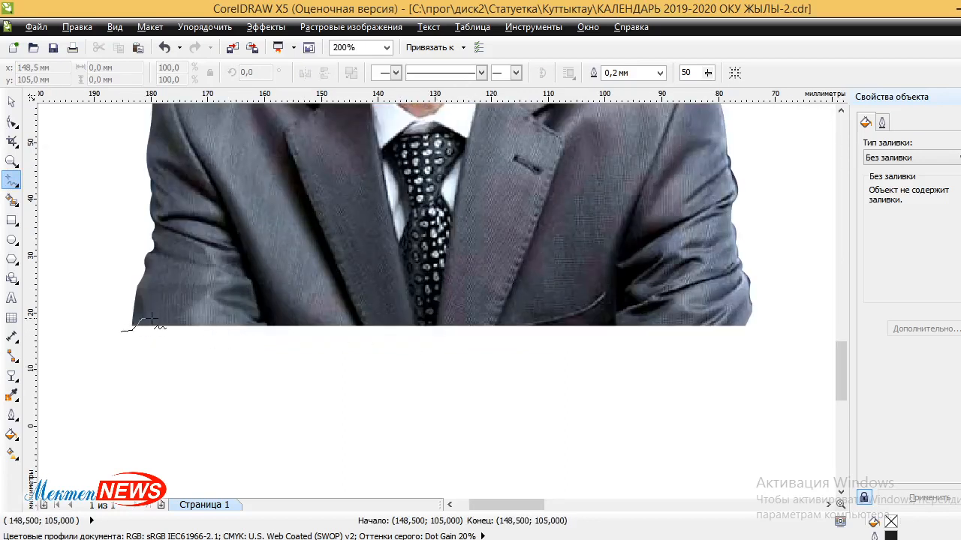
left_click_drag(152, 320, 271, 326)
mouse_move(343, 312)
left_mouse_down()
mouse_move(560, 332)
mouse_move(749, 321)
mouse_move(762, 337)
mouse_move(494, 393)
mouse_move(186, 418)
mouse_move(95, 363)
mouse_move(133, 355)
mouse_move(120, 332)
left_mouse_up()
Trim the portrait's jacket bottom into a wavy edge using the drawn curve, undoing an accidental delete.
left_click(12, 101)
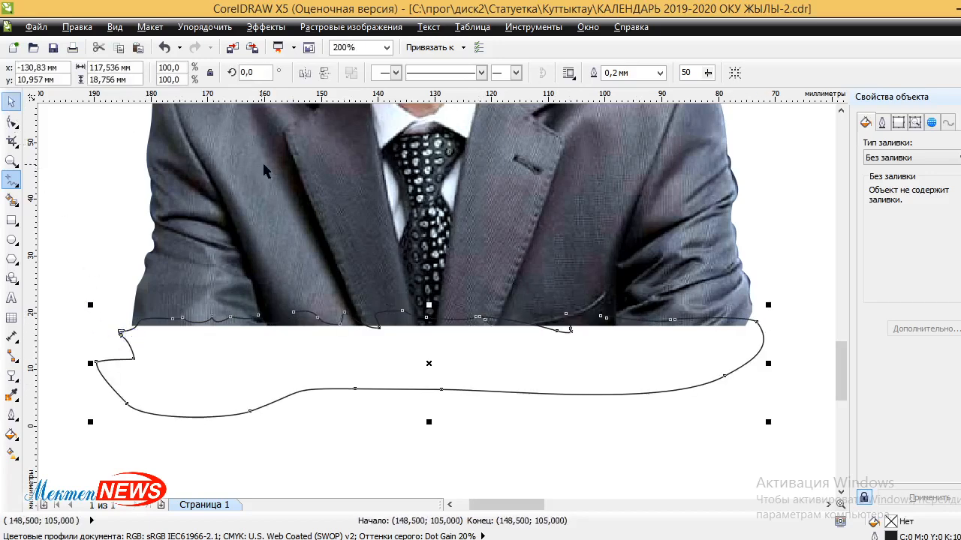
left_click(268, 170, "shift")
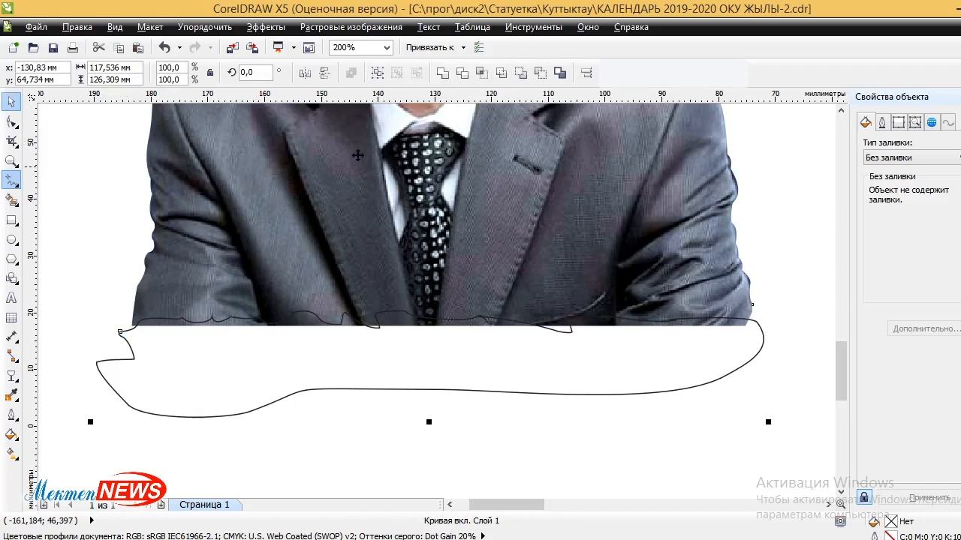
left_click(501, 72)
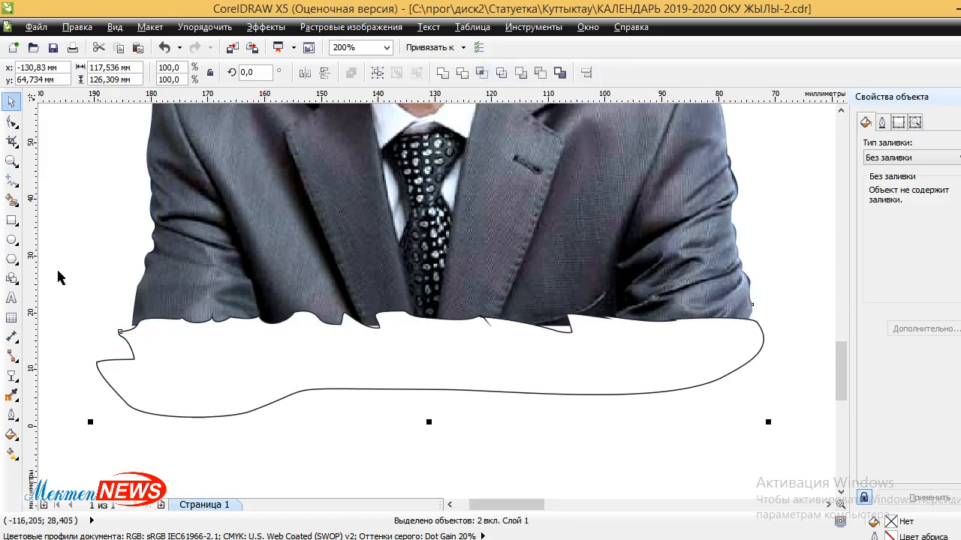
left_click(212, 418)
left_click(221, 380)
key("Delete")
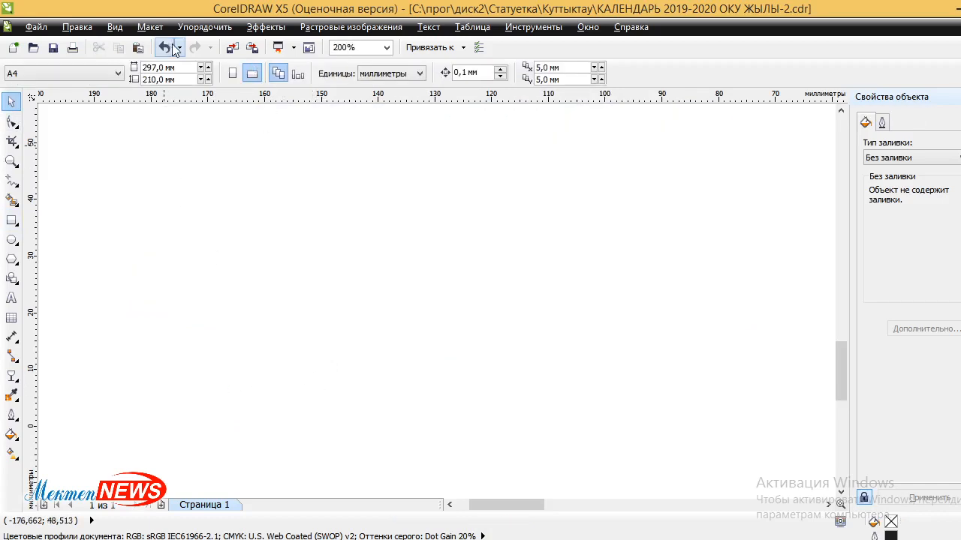
left_click(165, 48)
left_click(223, 380)
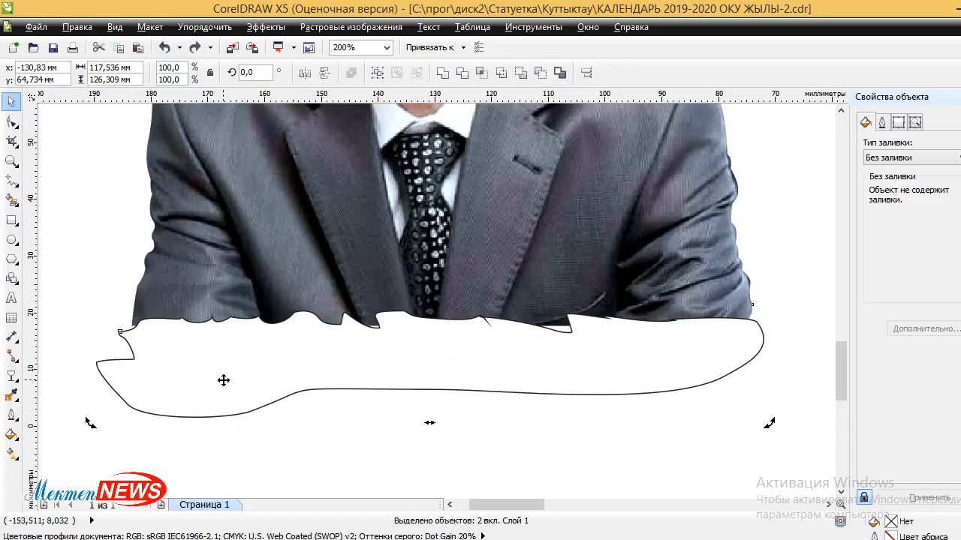
Set the trimming curve's outline to None.
left_click(11, 415)
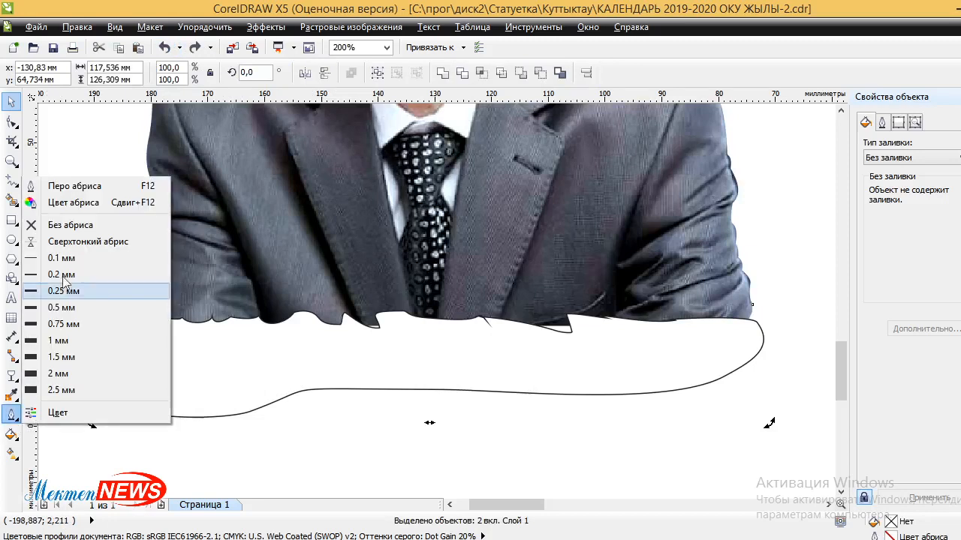
left_click(74, 226)
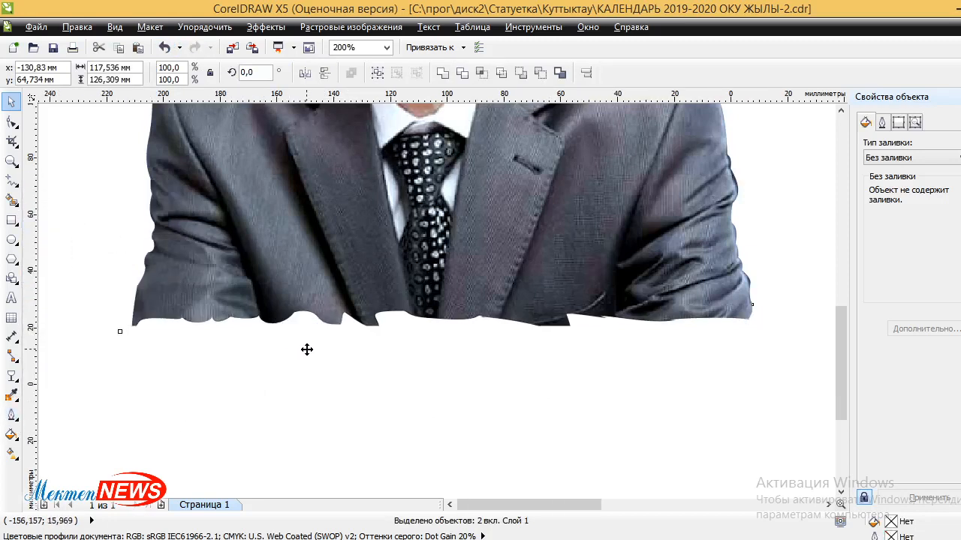
scroll(307, 349, "down", 2)
scroll(241, 340, "down", 1)
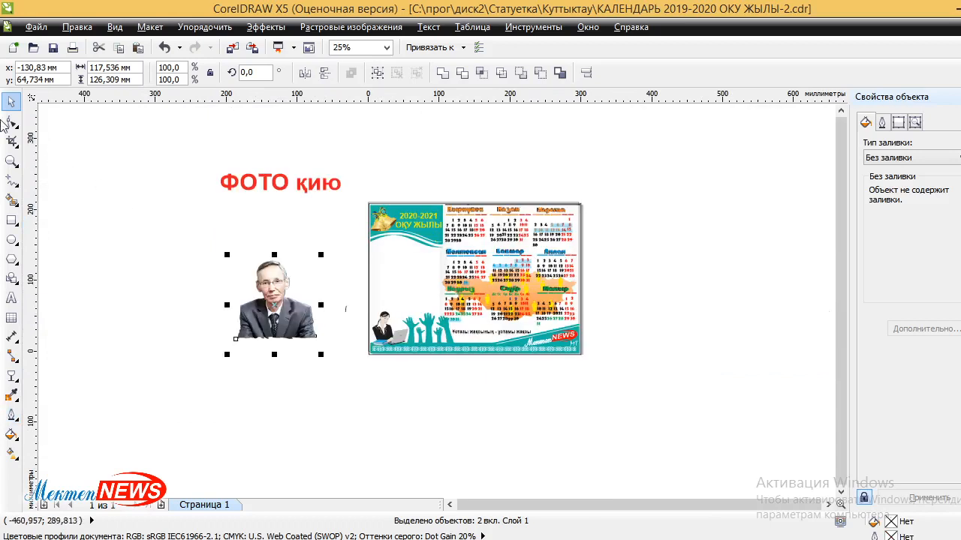
Place the trimmed portrait on the calendar's left panel below the 2020-2021 banner.
left_click_drag(277, 282, 492, 247)
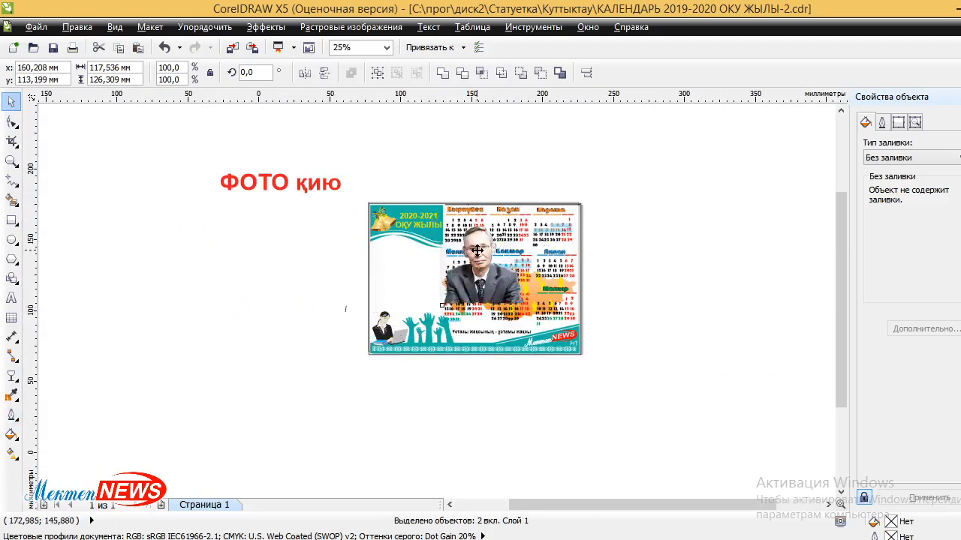
scroll(480, 249, "up", 3)
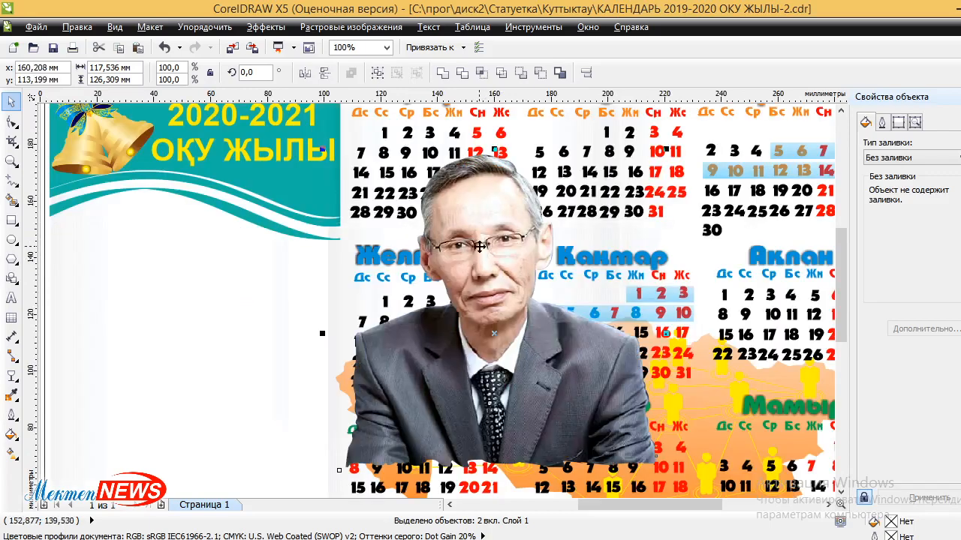
scroll(483, 246, "down", 2)
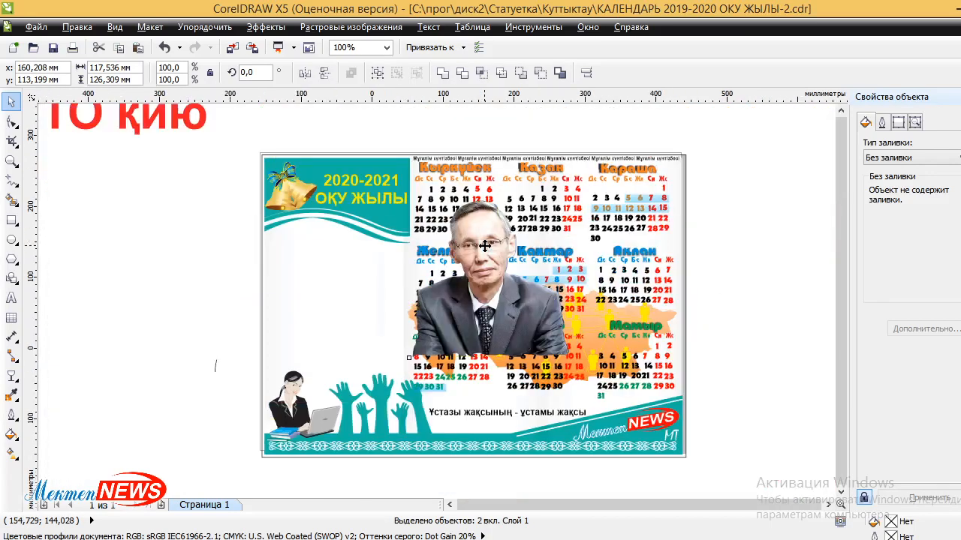
left_click_drag(483, 246, 411, 254)
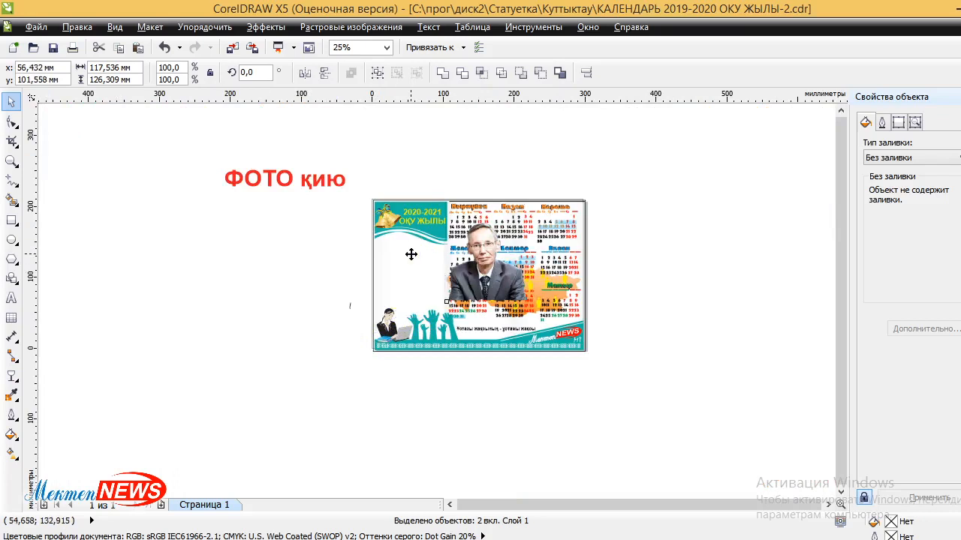
Bring up the interactive effect tools flyout in the toolbox.
left_click(20, 385)
left_click(15, 396)
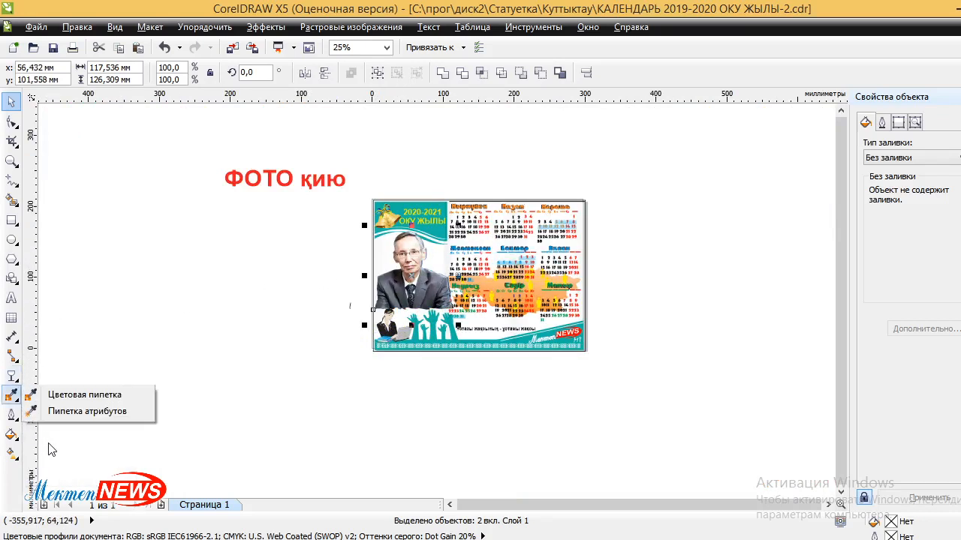
left_click(17, 379)
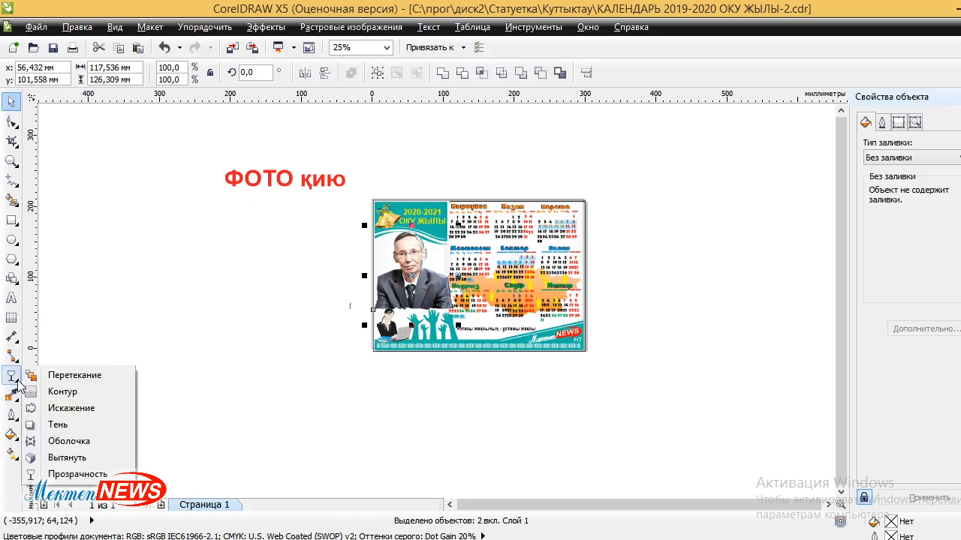
Cast a drop shadow from the portrait and set its blur direction to Outside.
left_click(64, 432)
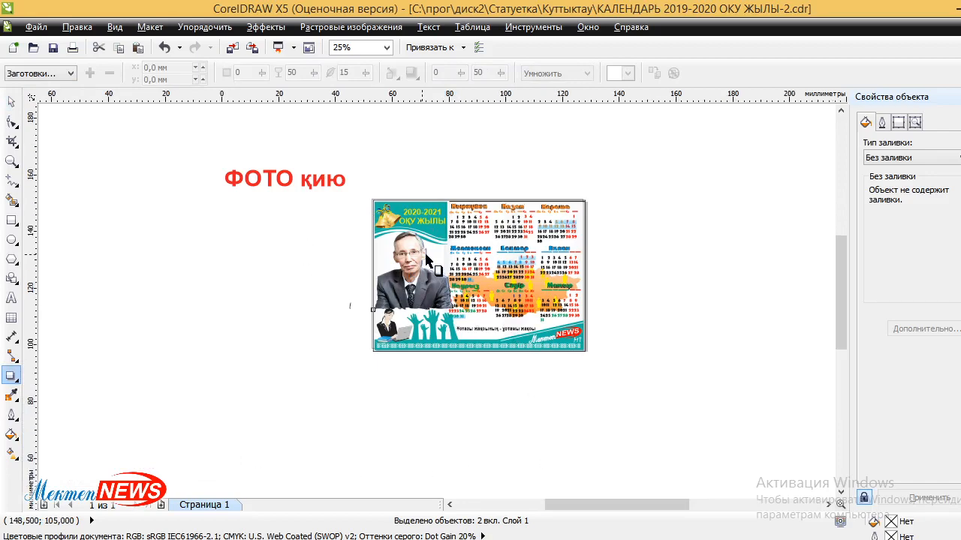
scroll(429, 264, "up", 4)
left_click_drag(375, 469, 379, 159)
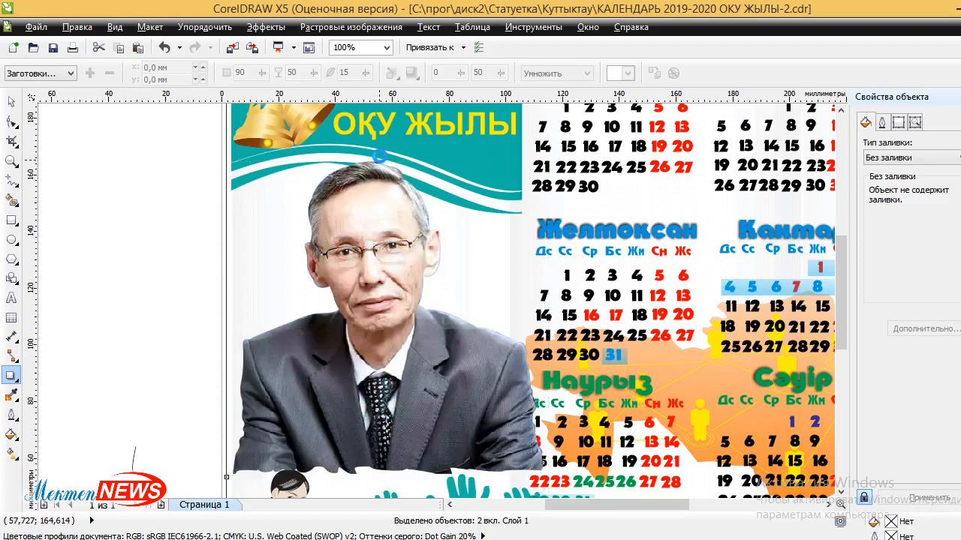
left_click(377, 248)
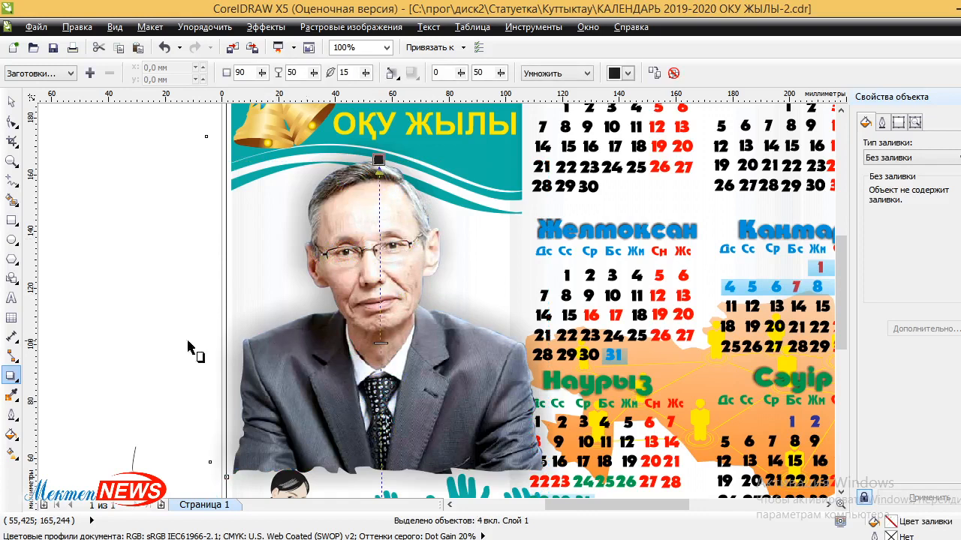
left_click(392, 74)
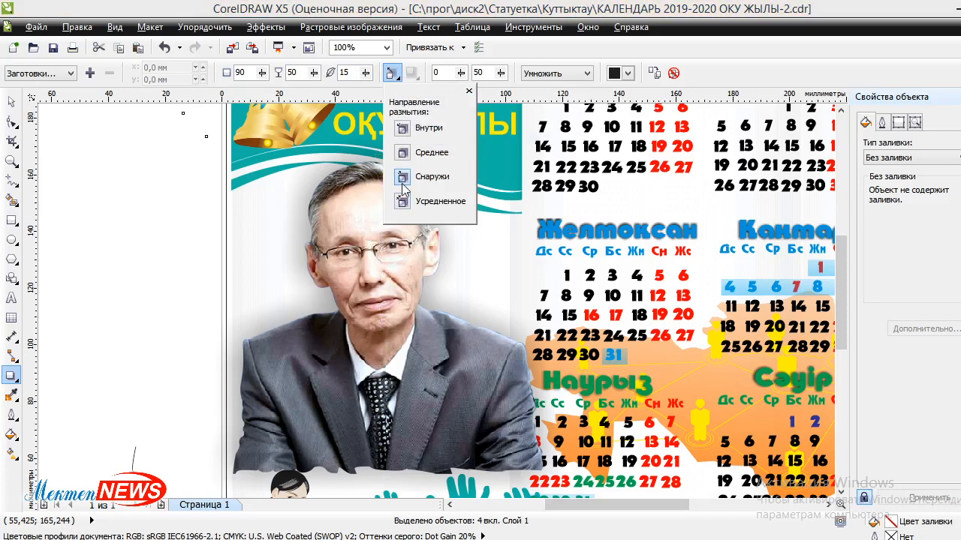
left_click(315, 74)
Set the shadow's opacity to 46 and its feathering to 4.
left_click(316, 78)
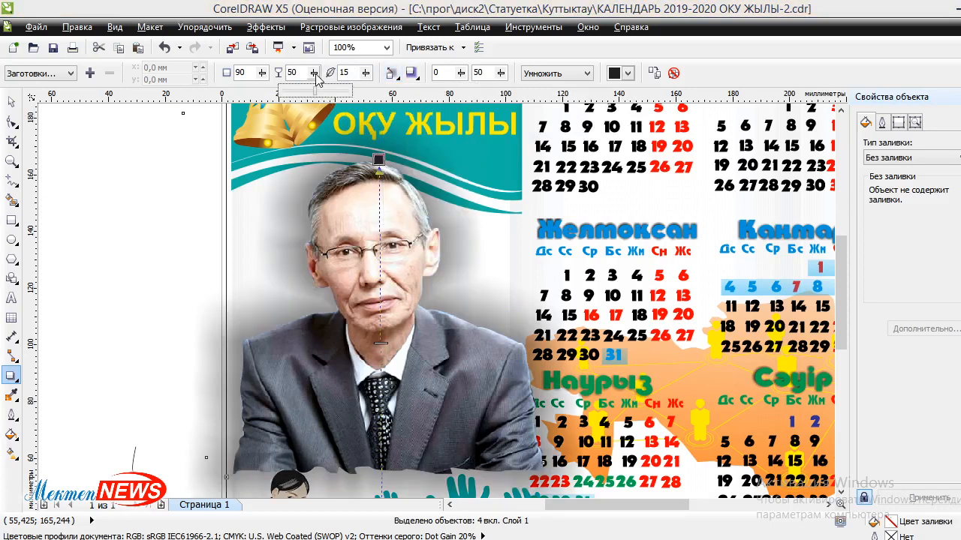
left_click(298, 96)
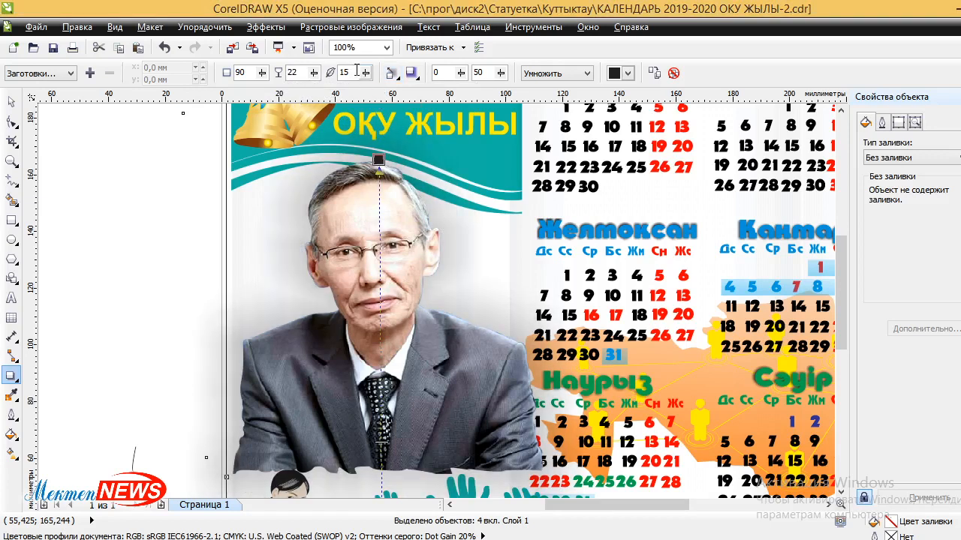
left_click_drag(364, 72, 407, 90)
left_click(367, 73)
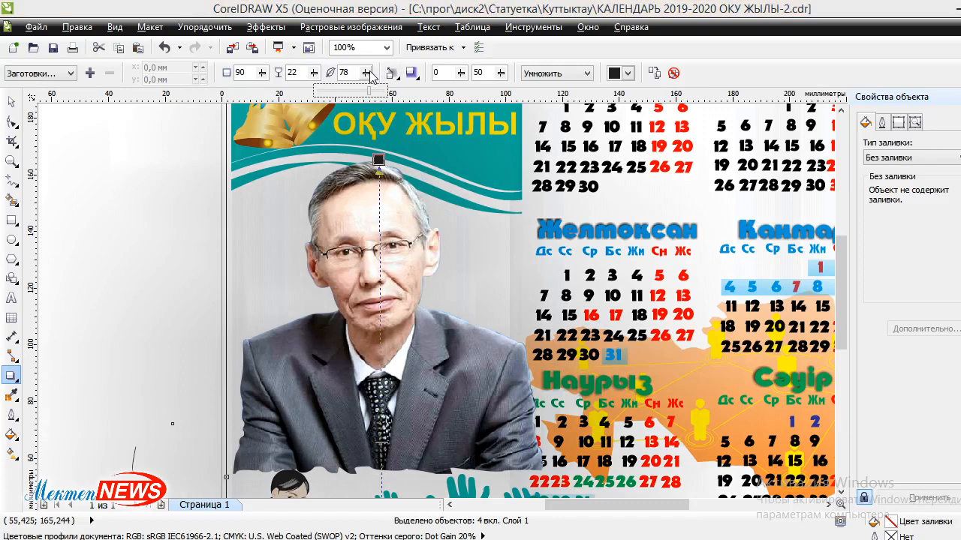
left_click_drag(327, 95, 327, 94)
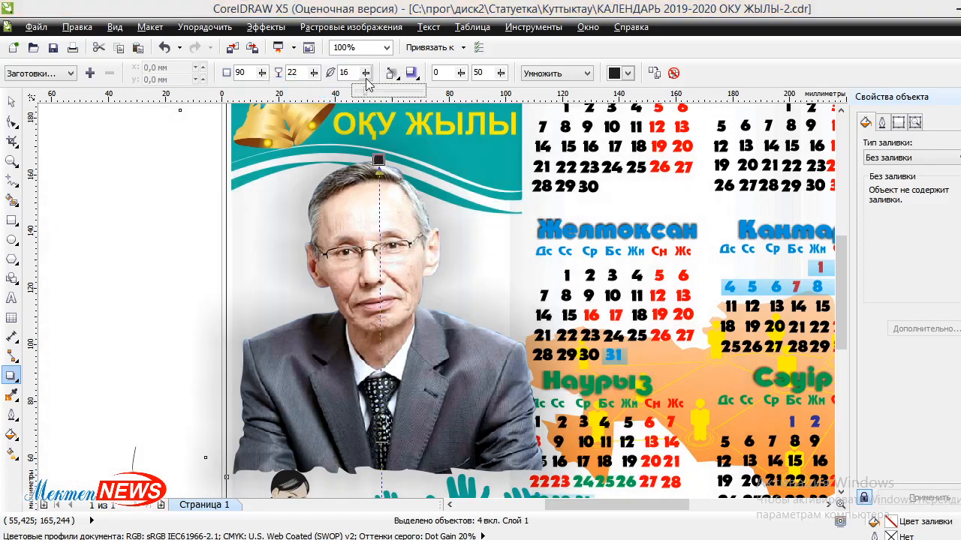
left_click_drag(349, 97, 357, 95)
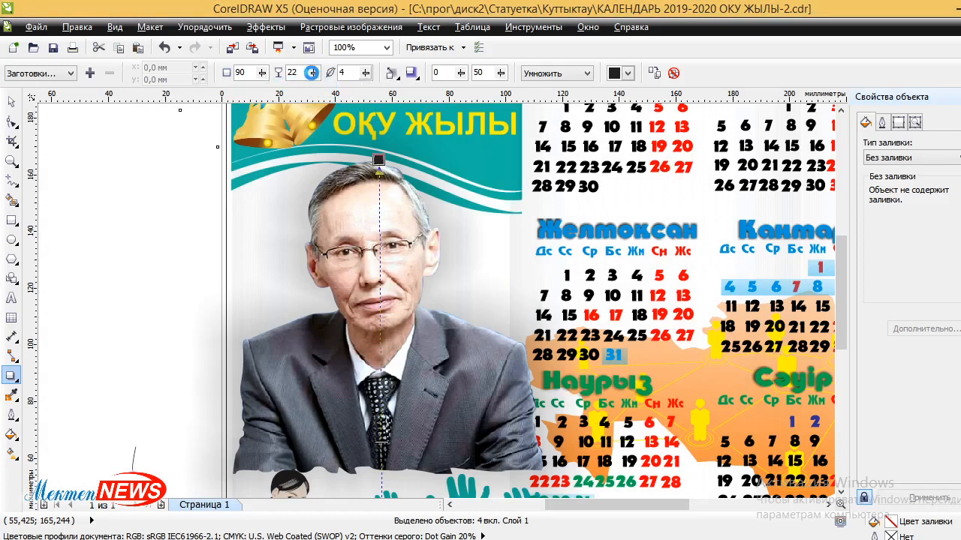
left_click_drag(314, 77, 369, 90)
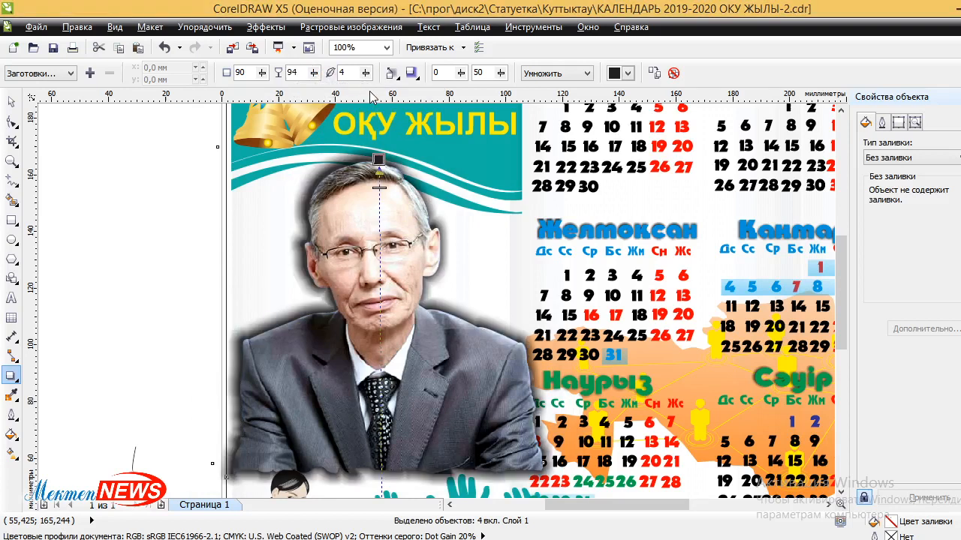
left_click_drag(314, 75, 287, 94)
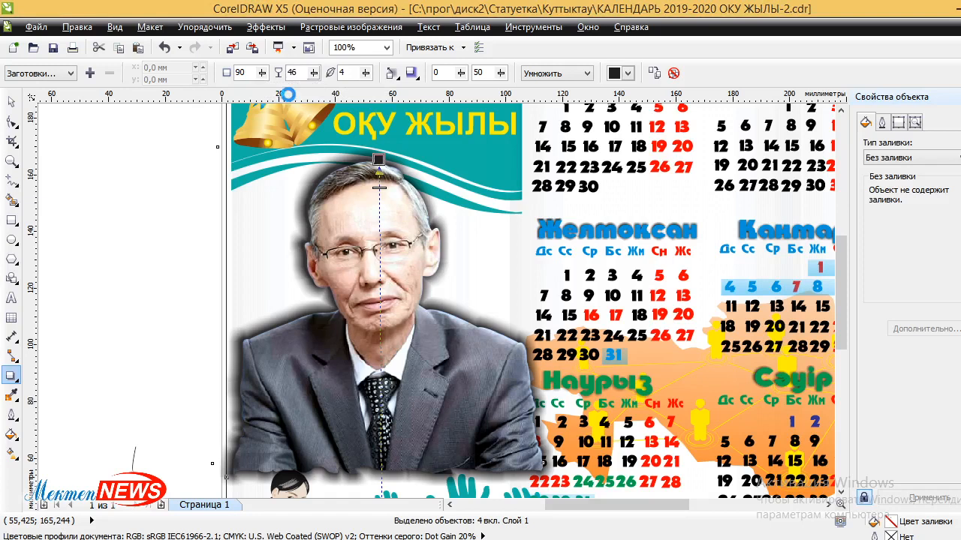
Scale the shadowed portrait to 58.5% (about 97.6 × 98.3 mm) and nudge it up and right.
left_click(139, 207)
scroll(208, 204, "down", 1)
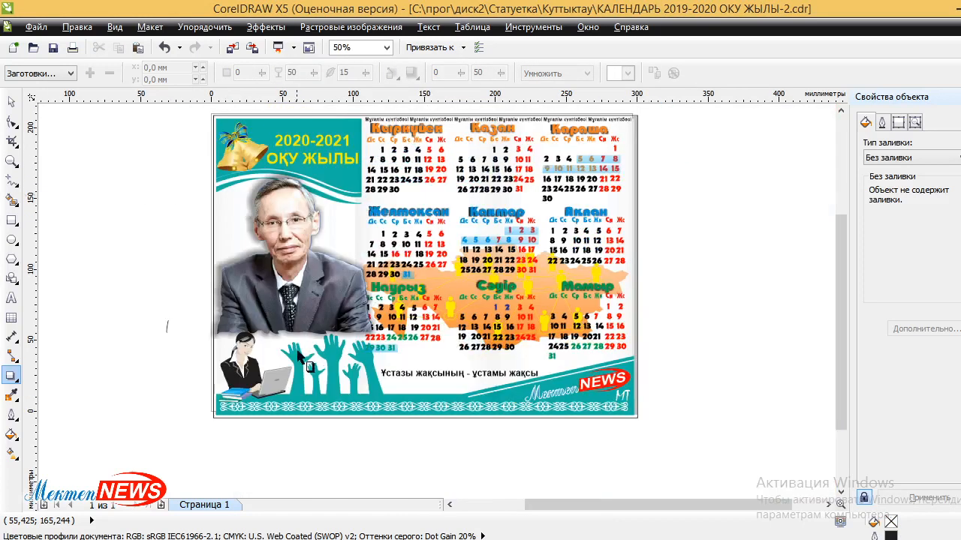
left_click(359, 321)
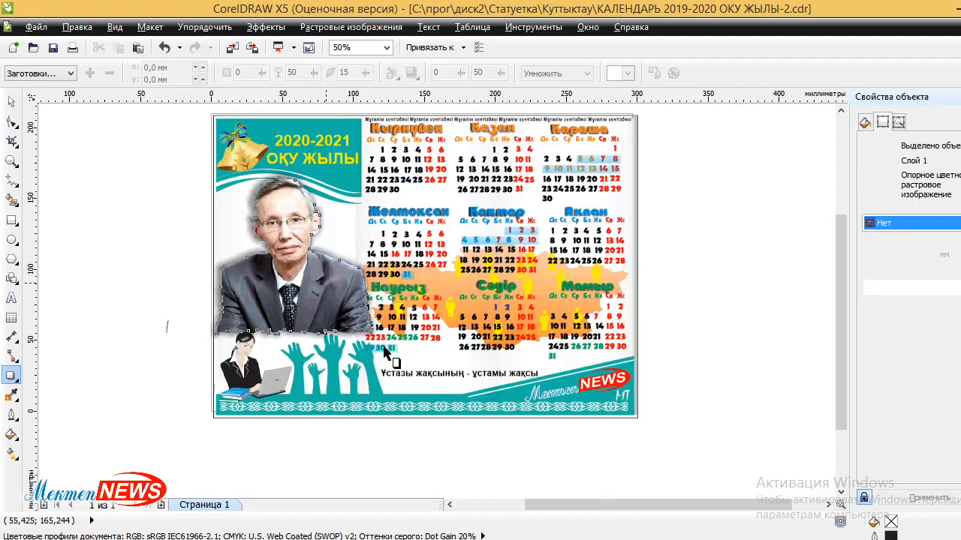
left_click(11, 100)
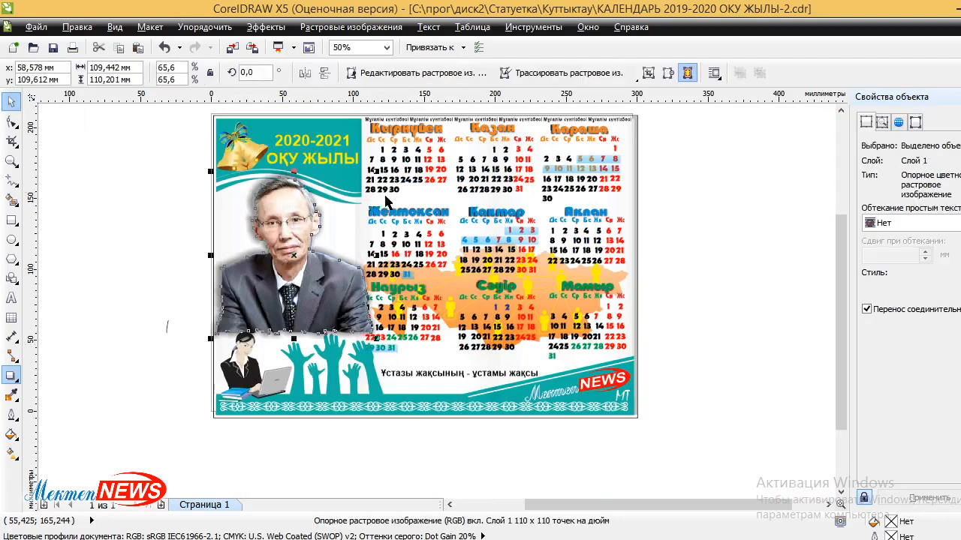
left_click_drag(373, 171, 357, 189)
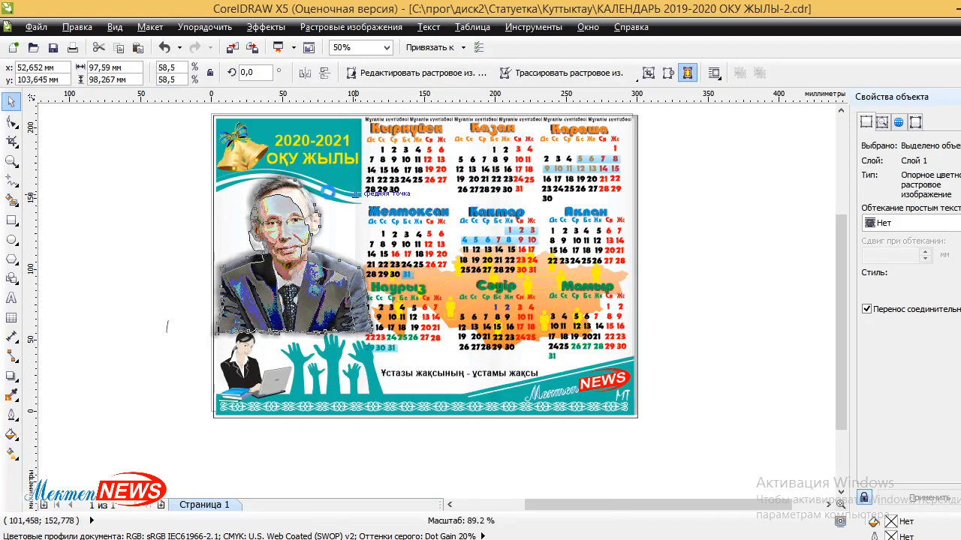
left_click_drag(289, 231, 297, 223)
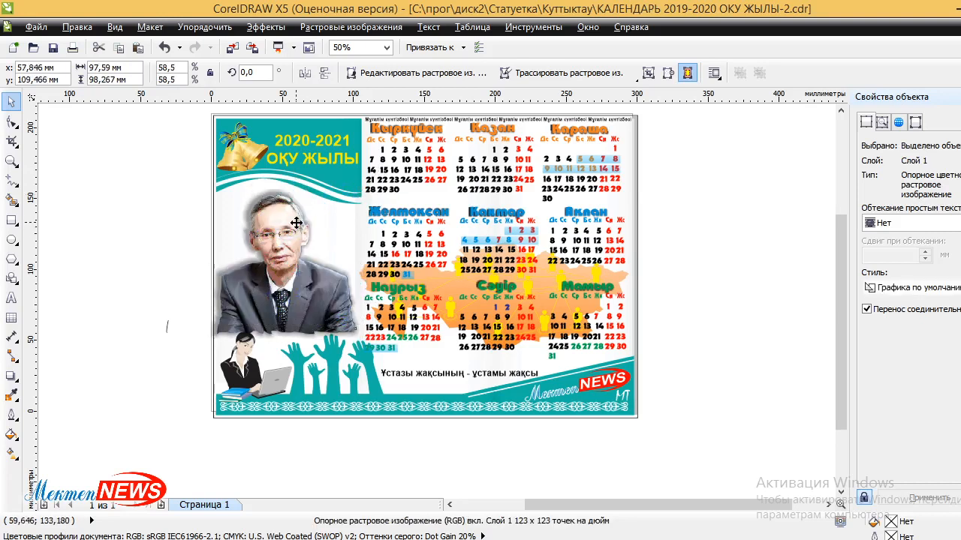
left_click(652, 268)
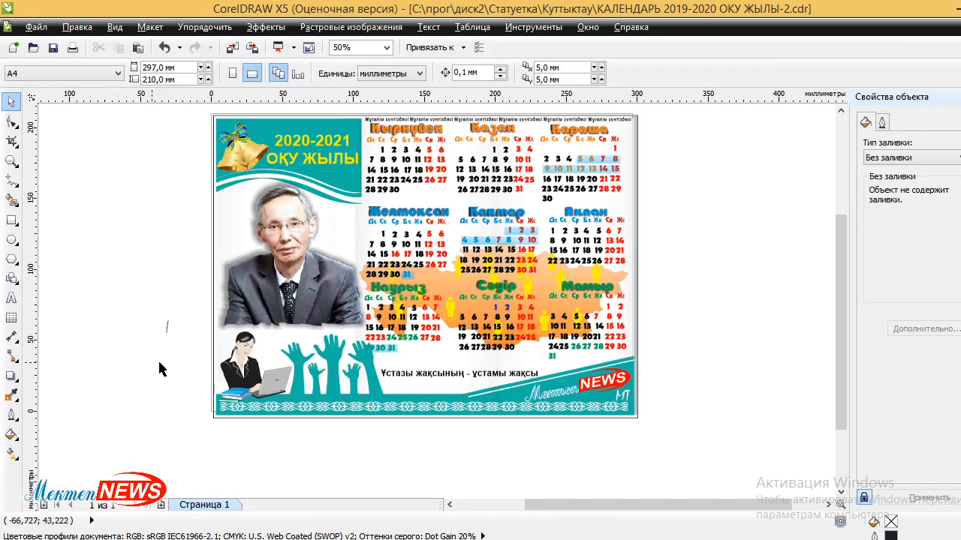
Delete the stray small curve left of the page.
scroll(277, 336, "up", 1)
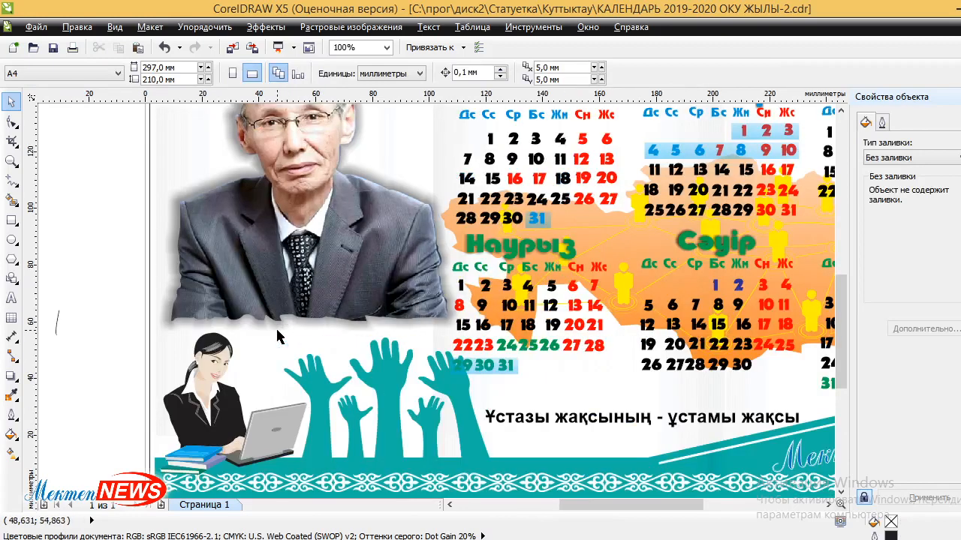
left_click(57, 321)
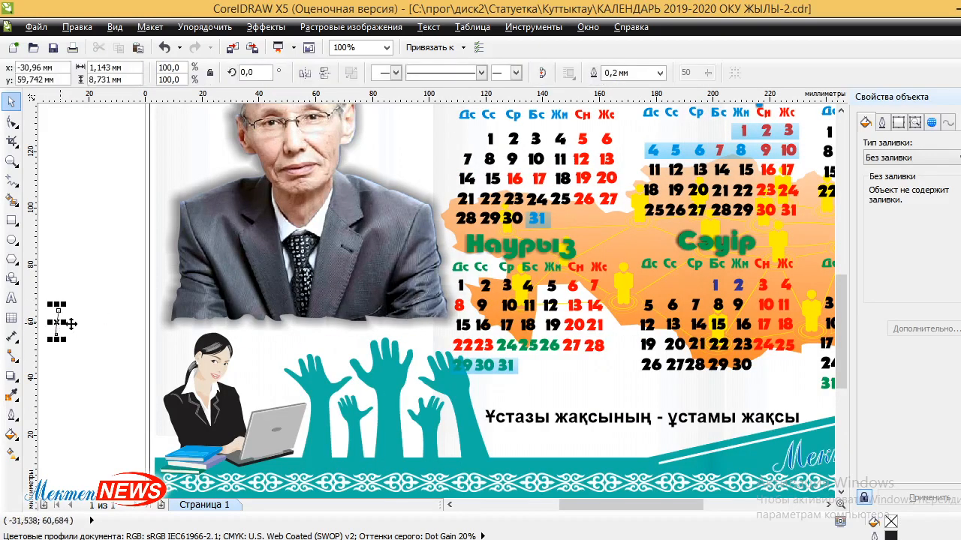
key("Delete")
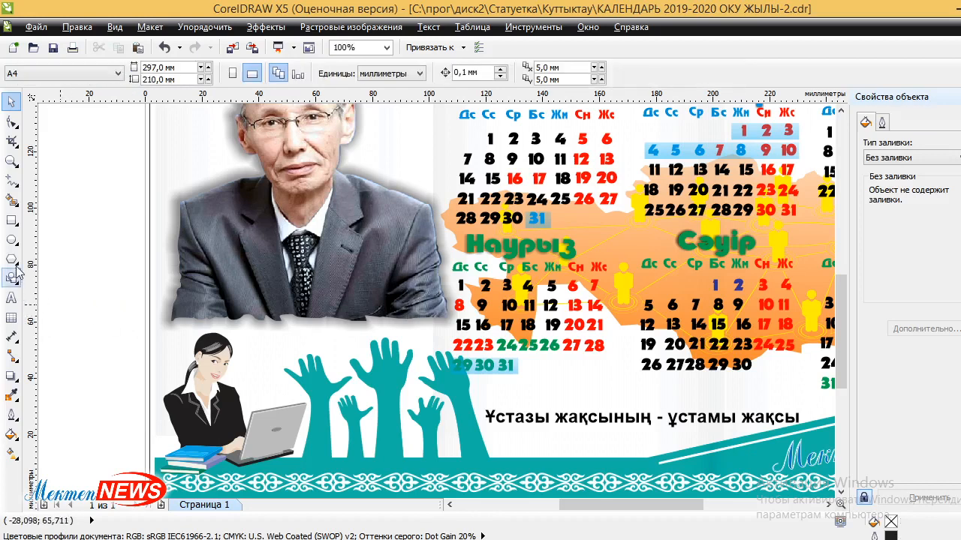
Draw a rectangle across the portrait's bottom edge, round its corners and widen it leftward.
left_click_drag(176, 292, 443, 332)
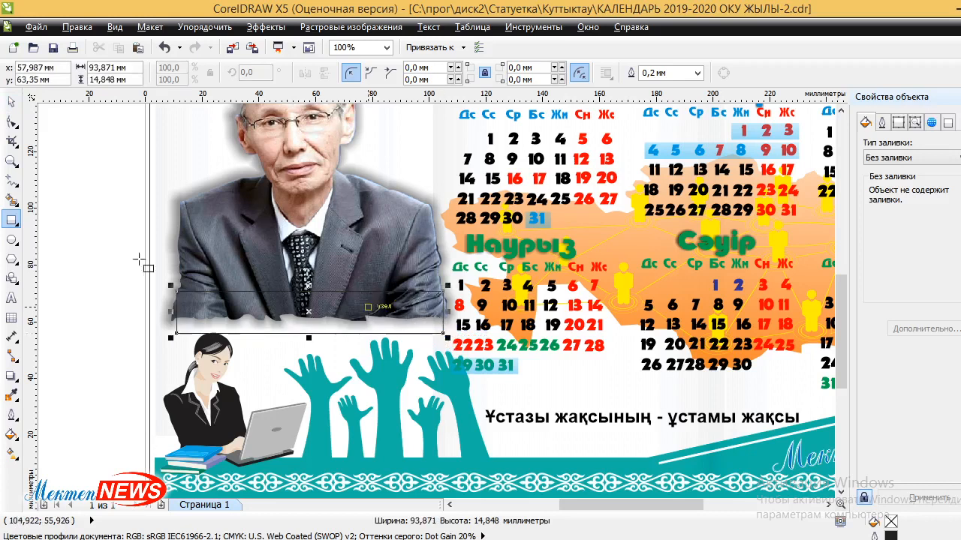
left_click(17, 129)
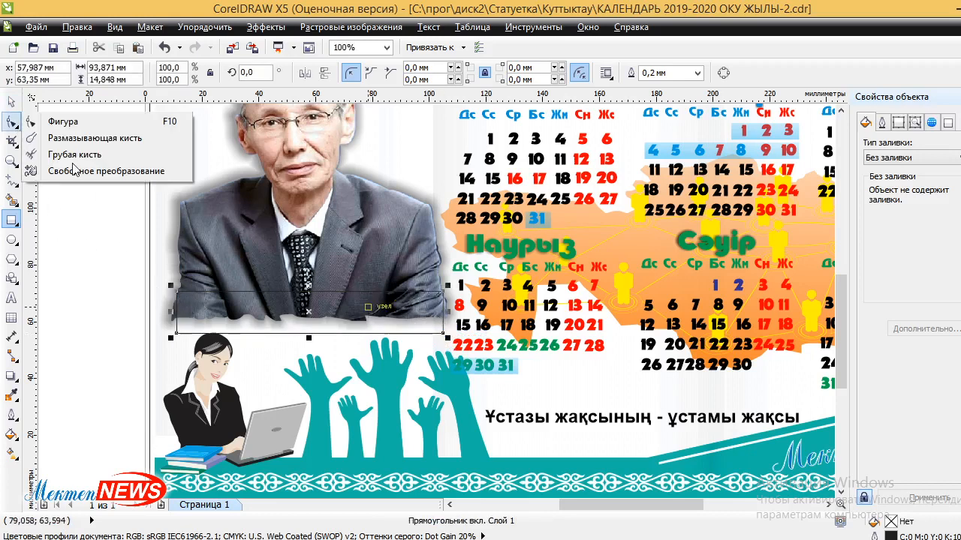
left_click(13, 125)
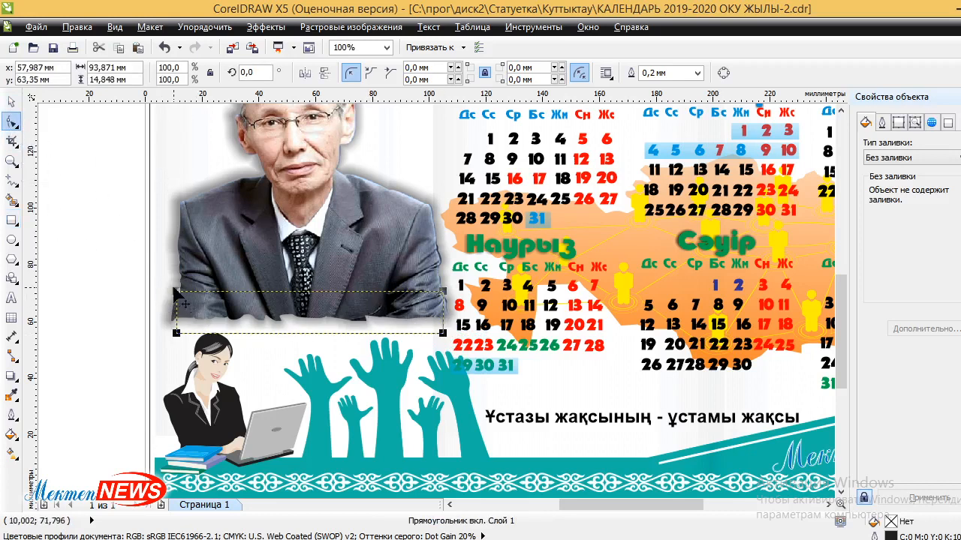
left_click_drag(176, 292, 175, 305)
left_click(12, 102)
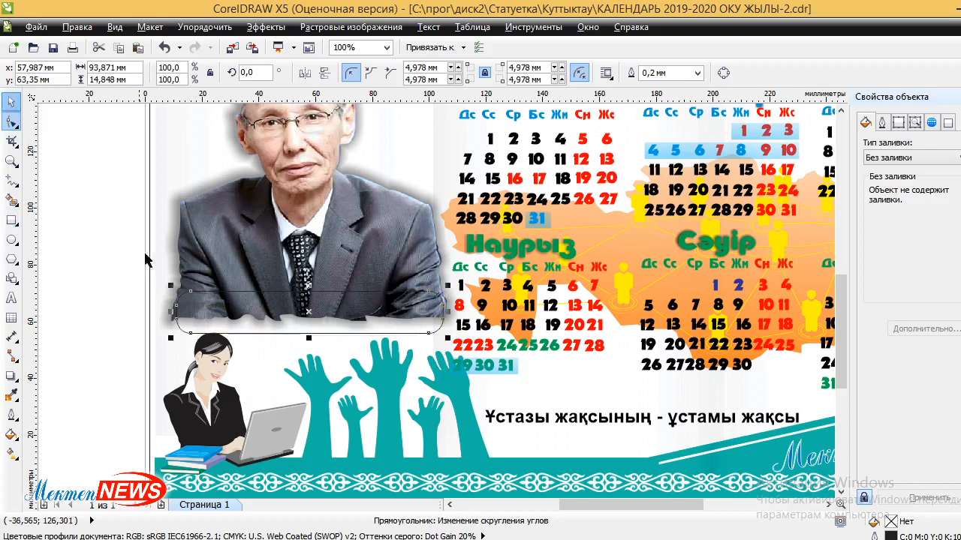
left_click_drag(171, 312, 154, 312)
Fill the banner with teal C74 M1 Y43 K0 sampled from the raised-hands artwork.
left_click(15, 399)
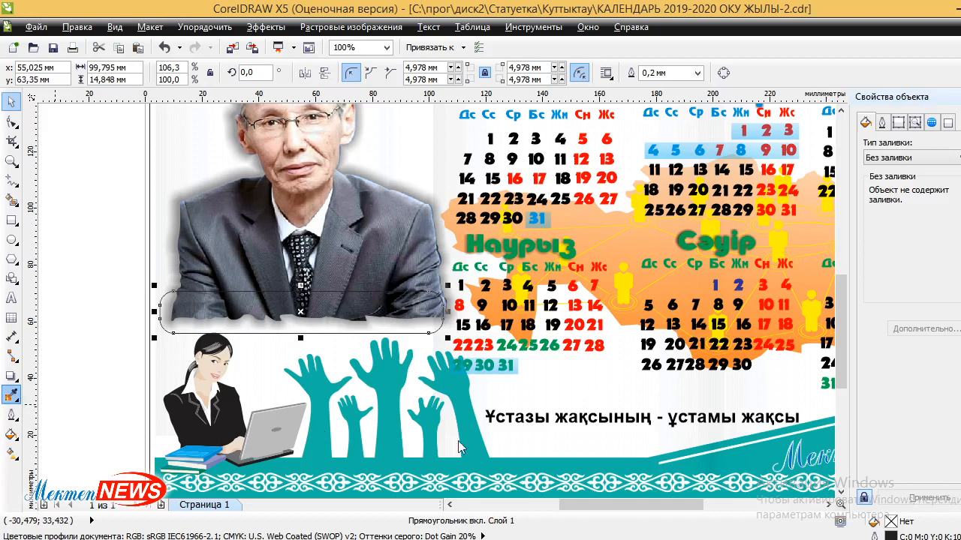
left_click(319, 393)
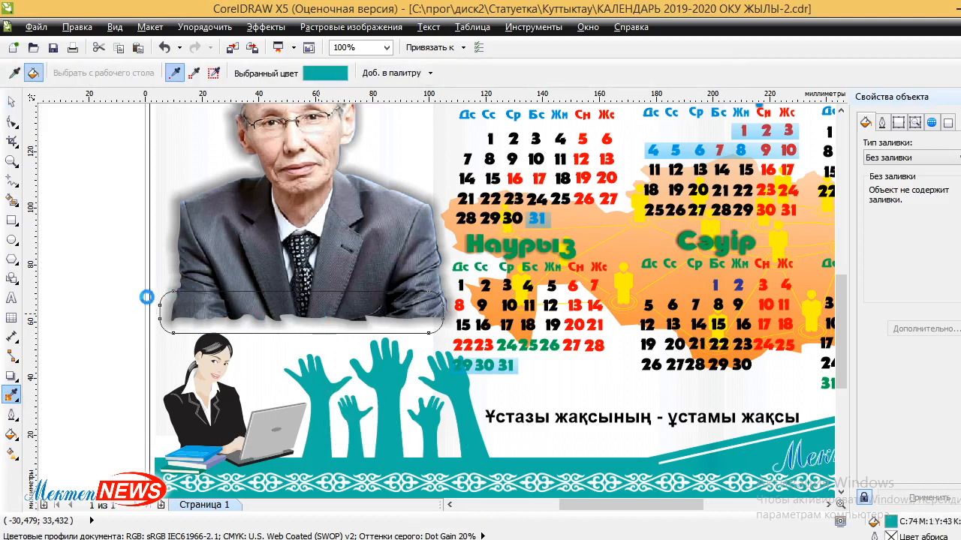
left_click(213, 319)
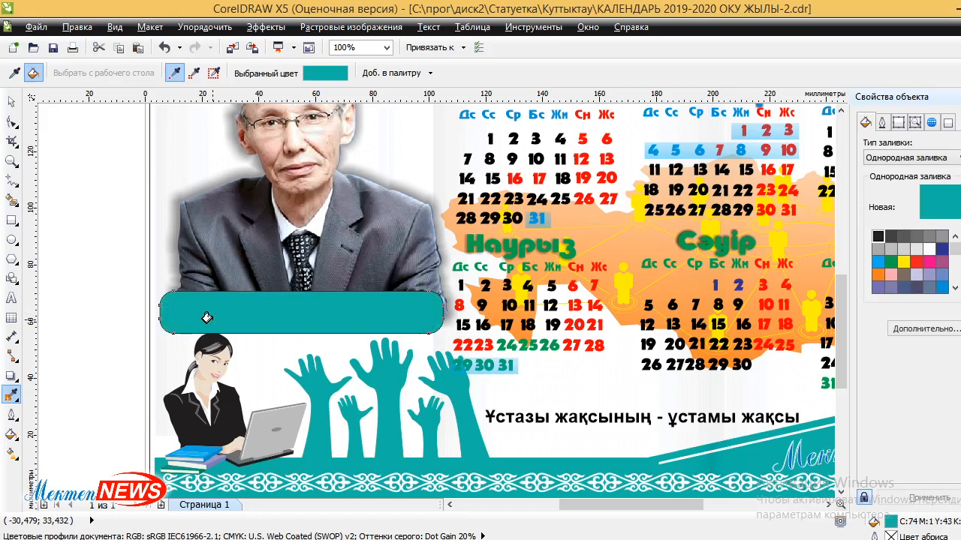
left_click(14, 377)
left_click(14, 395)
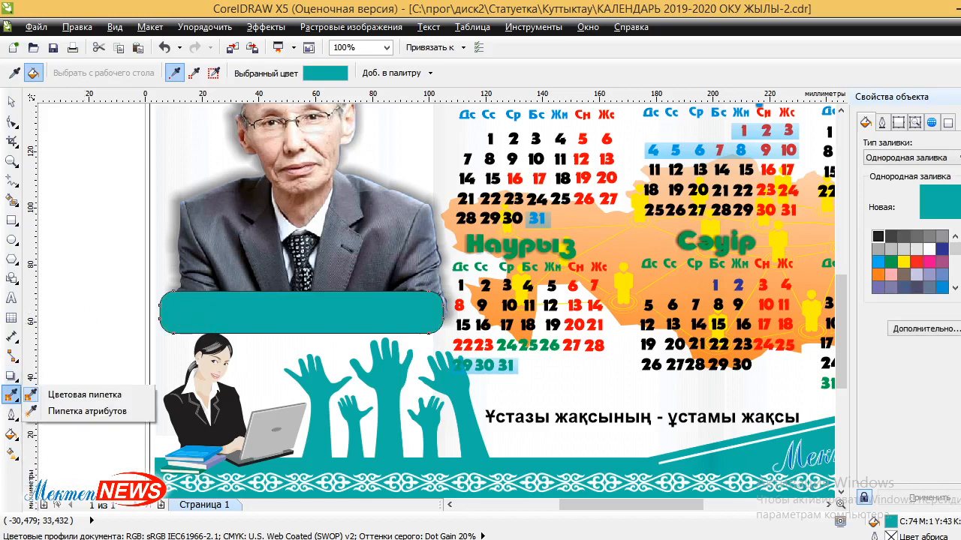
left_click(13, 376)
left_click(66, 481)
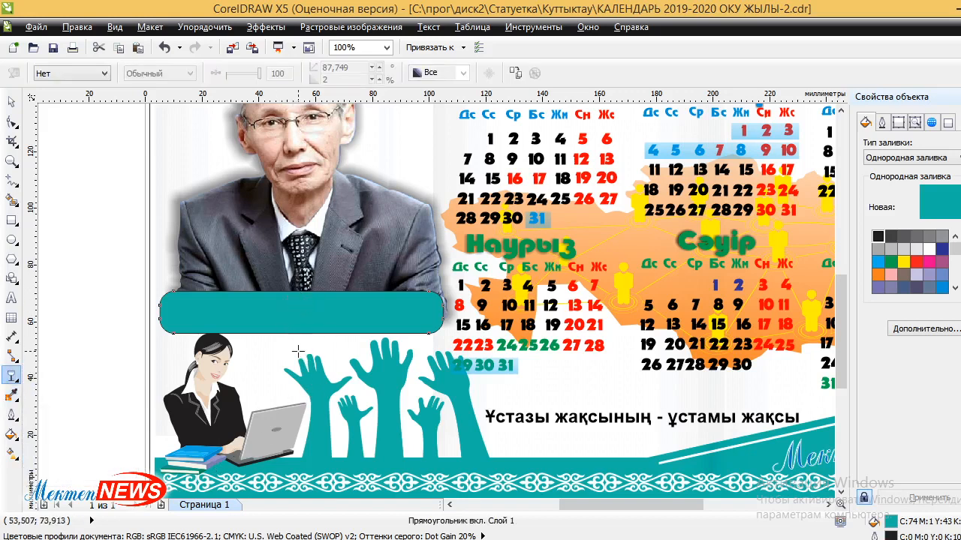
Give the teal banner a linear transparency fade, undoing a trial fade on the portrait.
left_click_drag(295, 281, 290, 337)
left_click(379, 252)
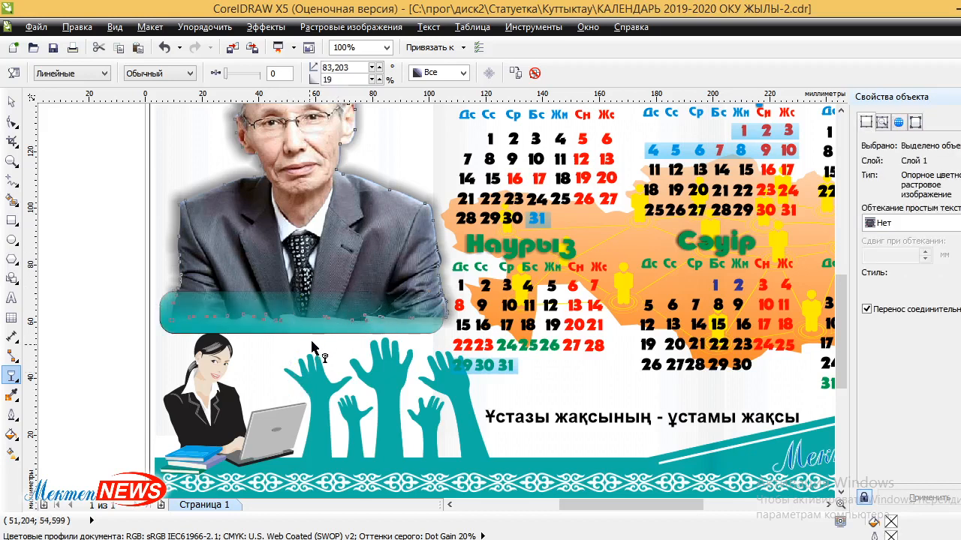
left_click_drag(306, 347, 304, 246)
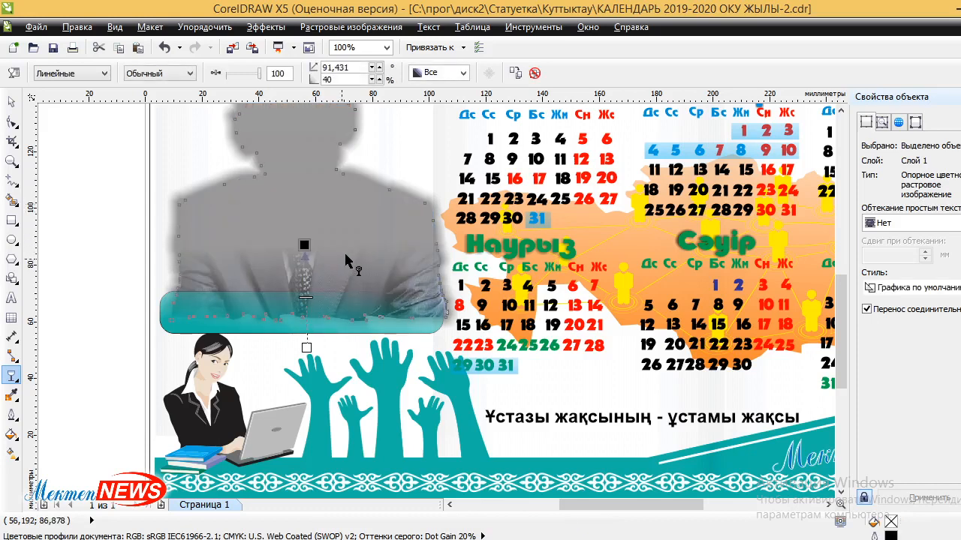
left_click(165, 48)
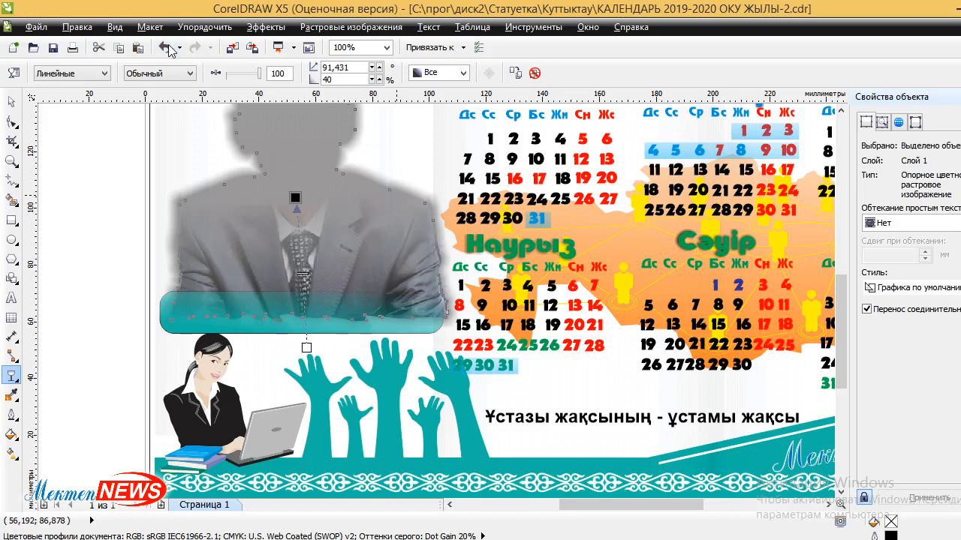
left_click(167, 48)
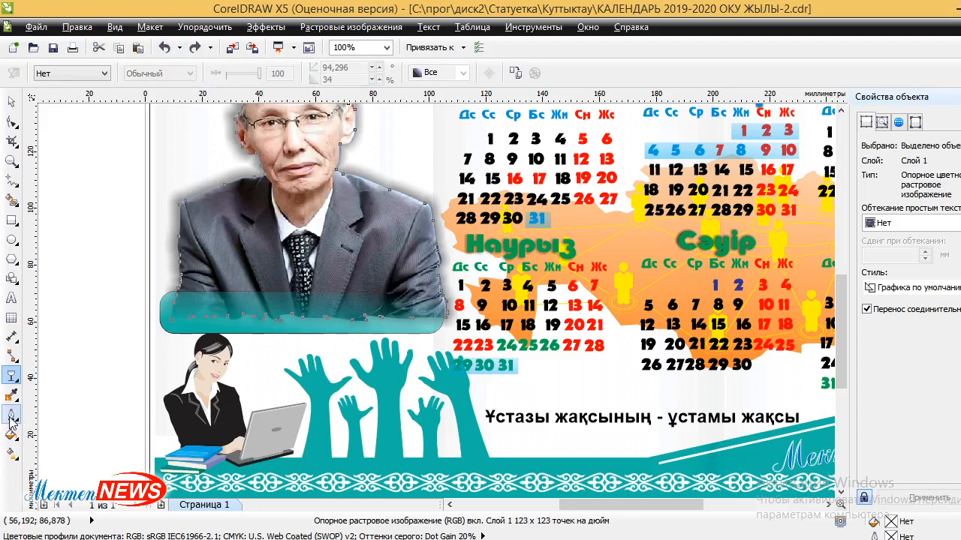
Remove the teal banner's outline.
left_click(167, 308)
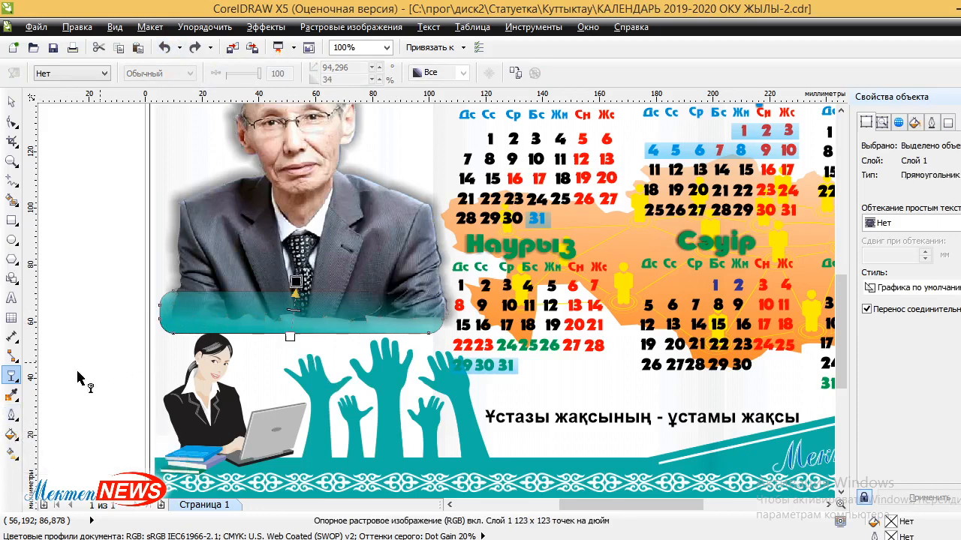
left_click(11, 412)
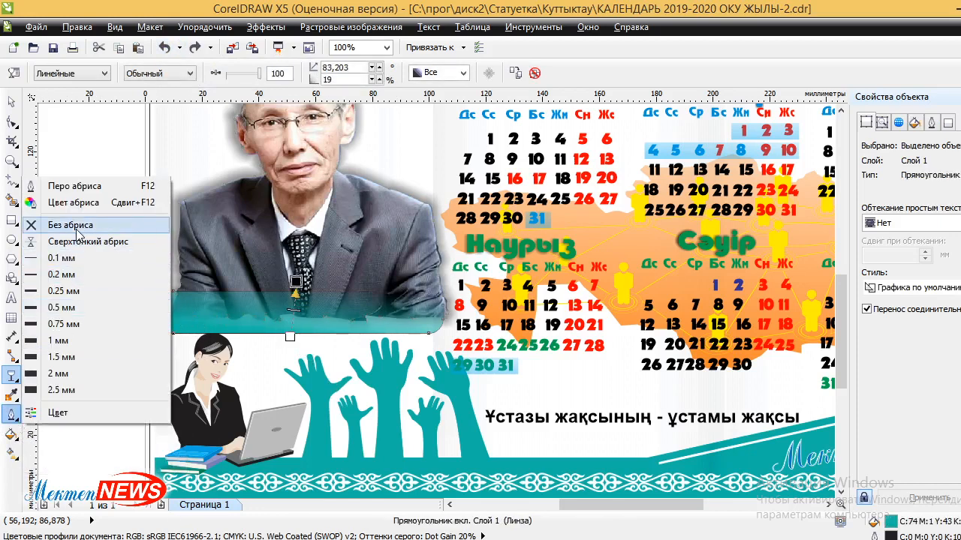
left_click(60, 224)
left_click(11, 298)
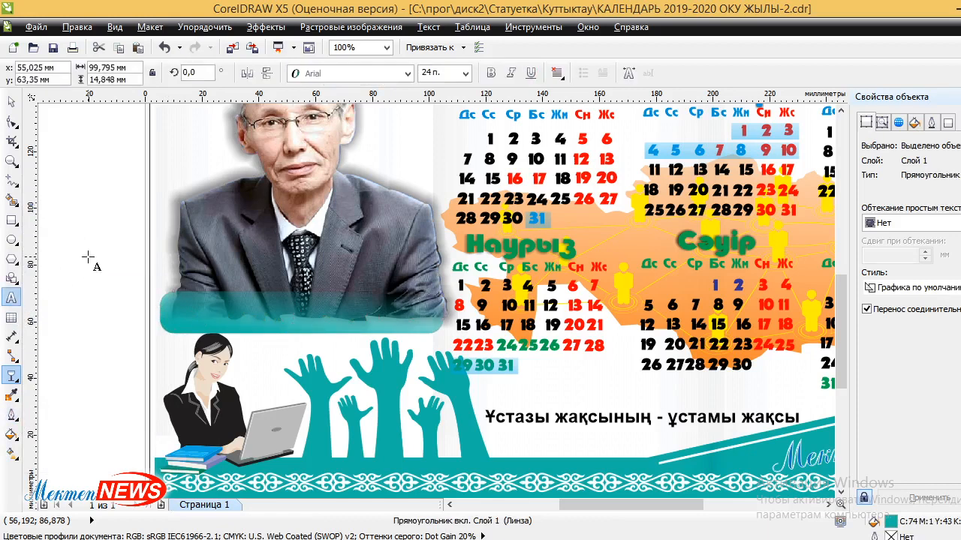
Type the teacher's name with ҰСТАЗ on a second line, left of the portrait.
left_click(88, 254)
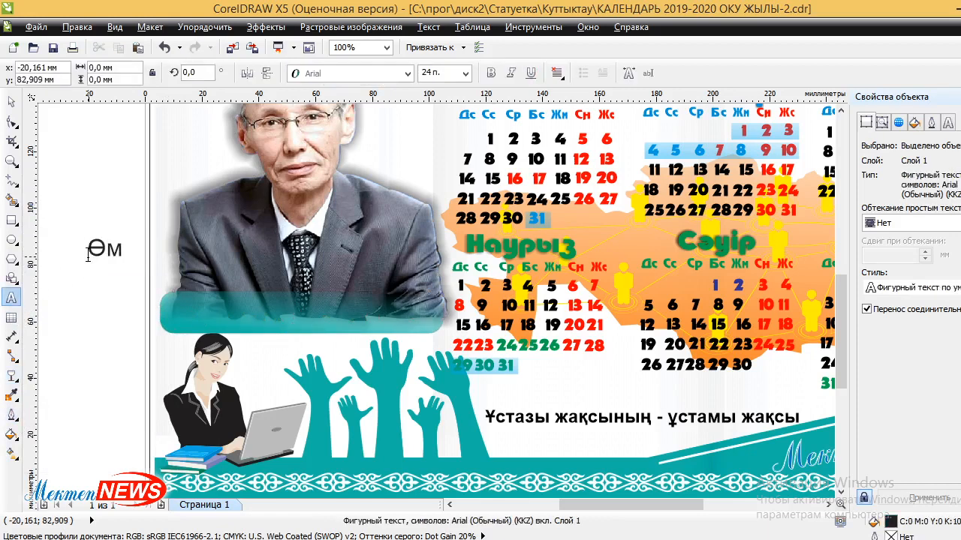
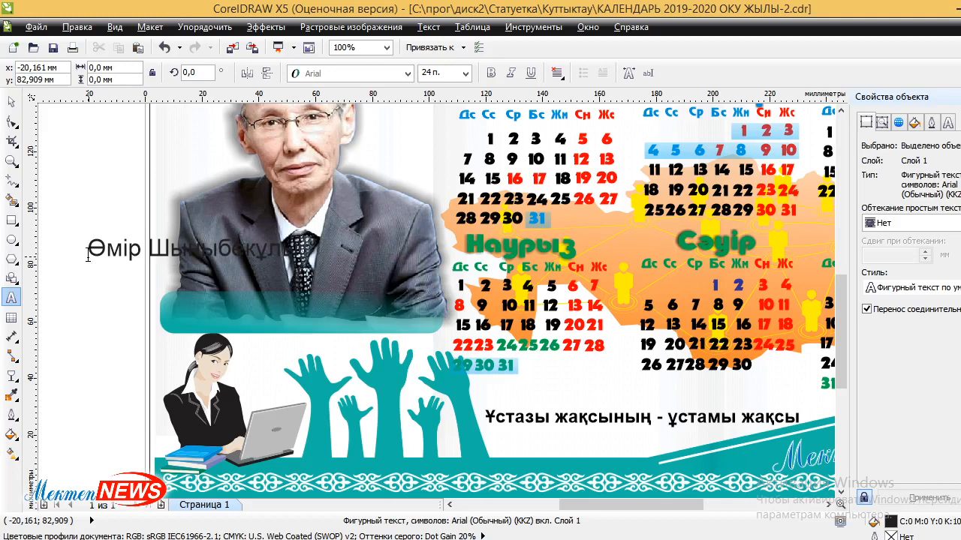
type("ҮСТА")
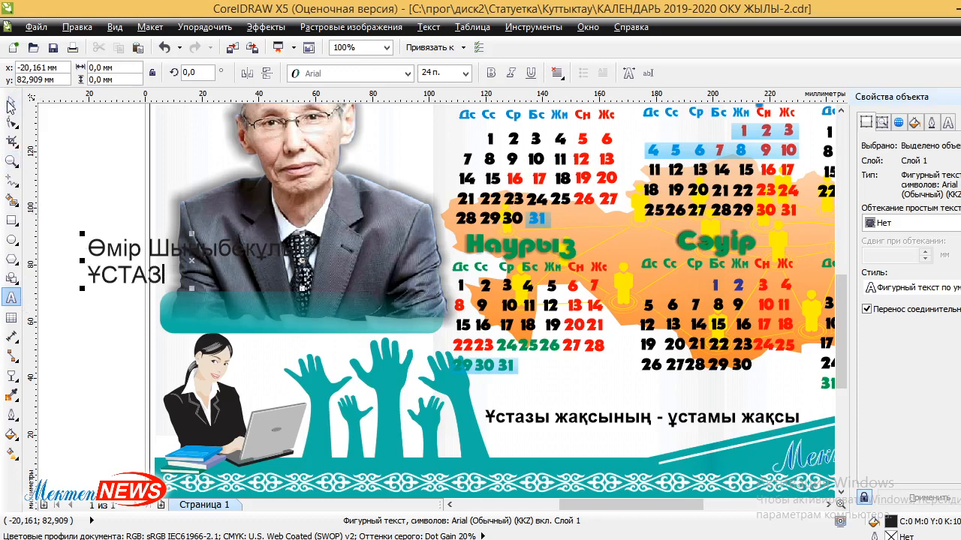
Make the caption bold and centred, and scale it down onto the teal banner.
left_click(11, 101)
left_click(491, 73)
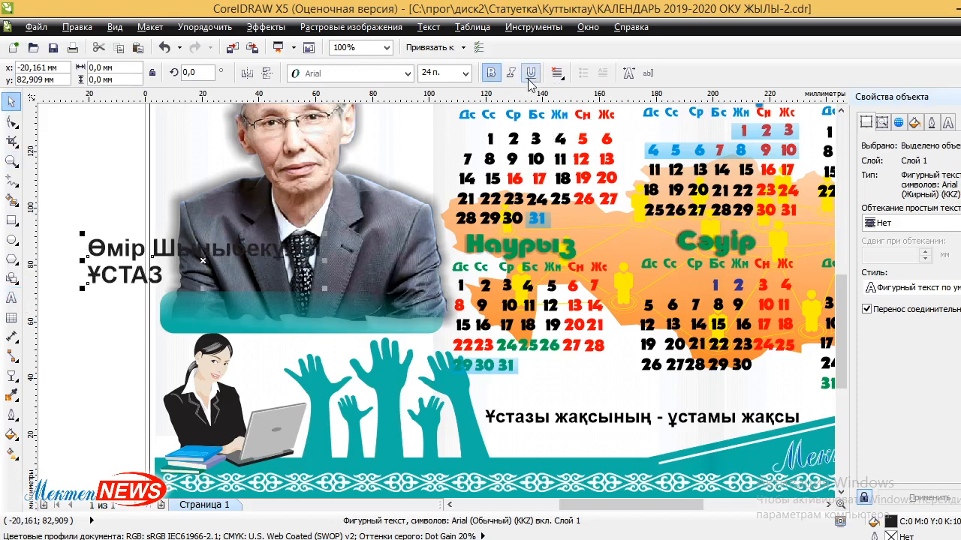
left_click(563, 78)
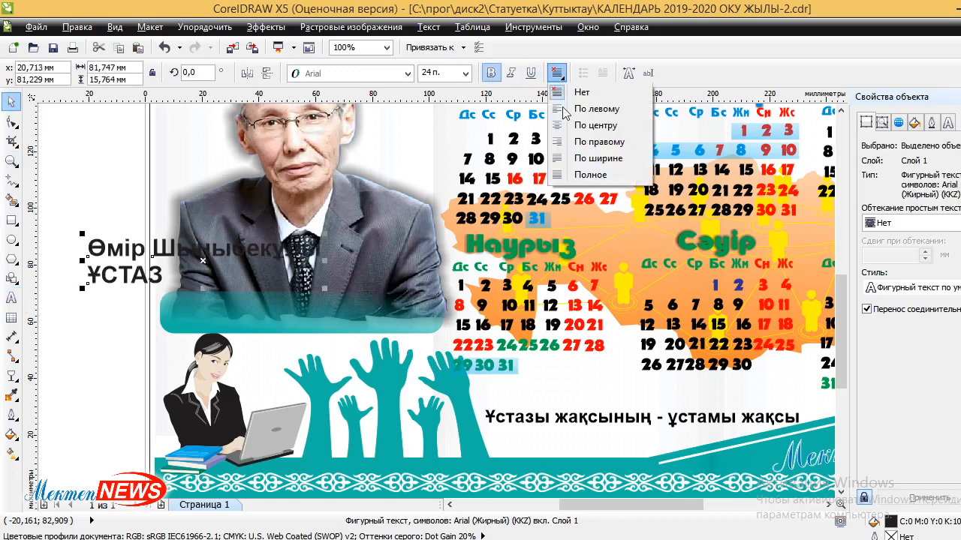
left_click(571, 125)
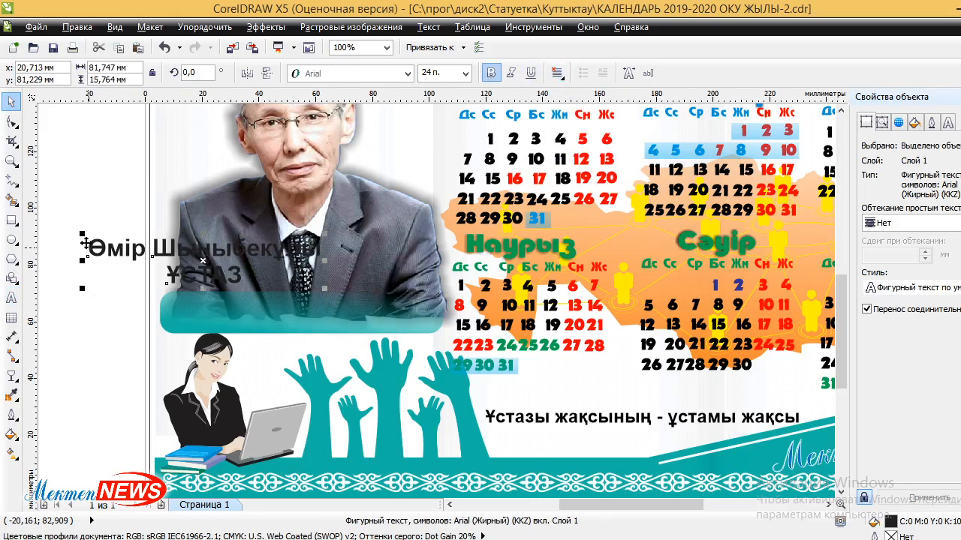
left_click_drag(82, 237, 288, 302)
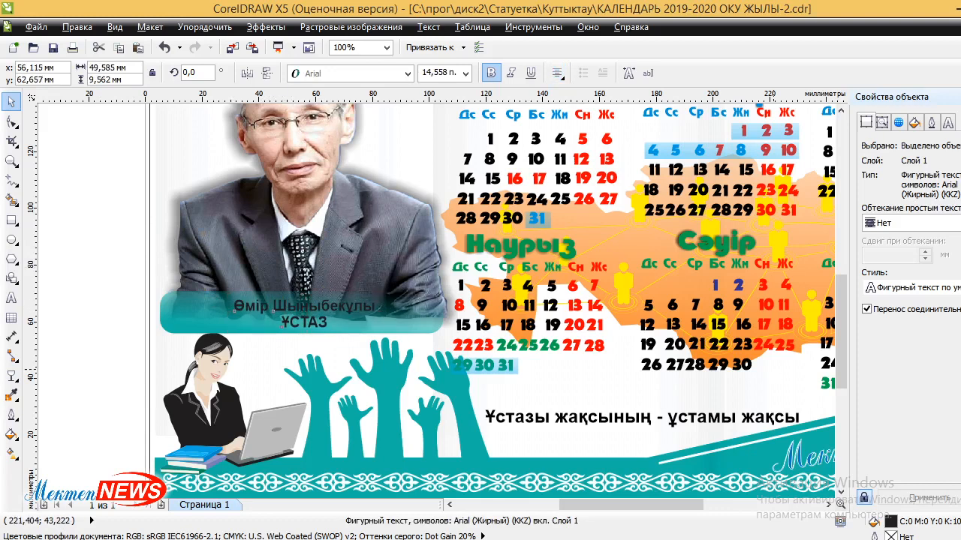
Colour the caption yellow, enlarge it to 16.787 pt, raise it slightly and italicize it.
left_click(959, 300)
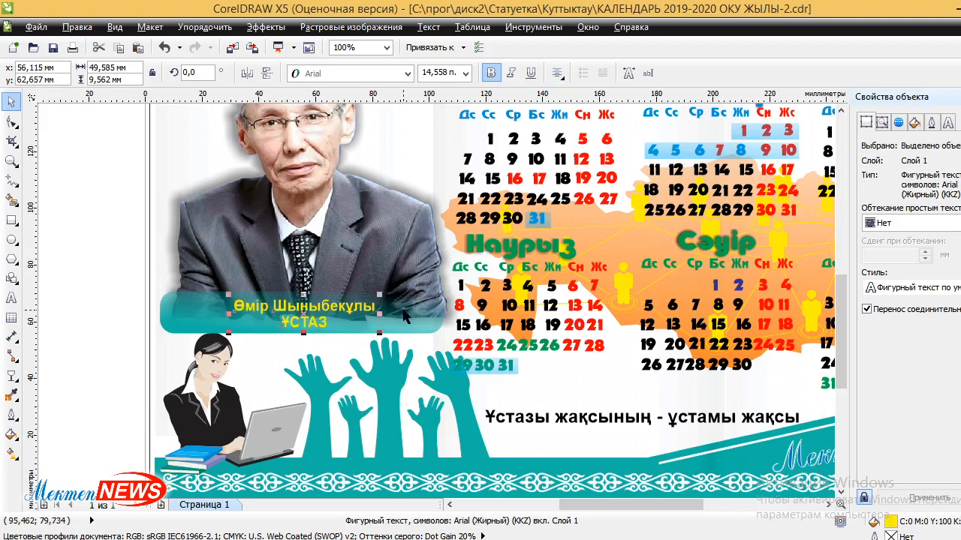
scroll(225, 323, "up", 1)
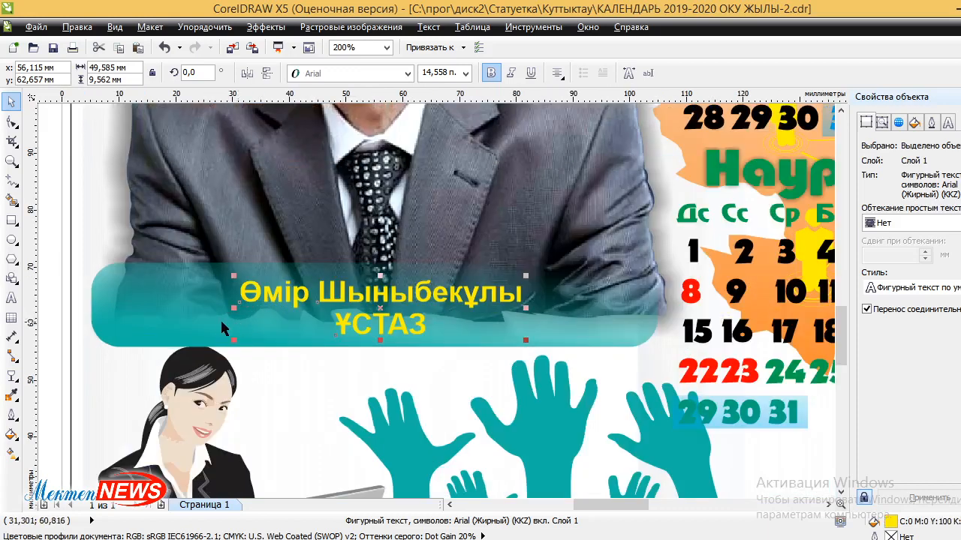
left_click_drag(237, 342, 199, 346)
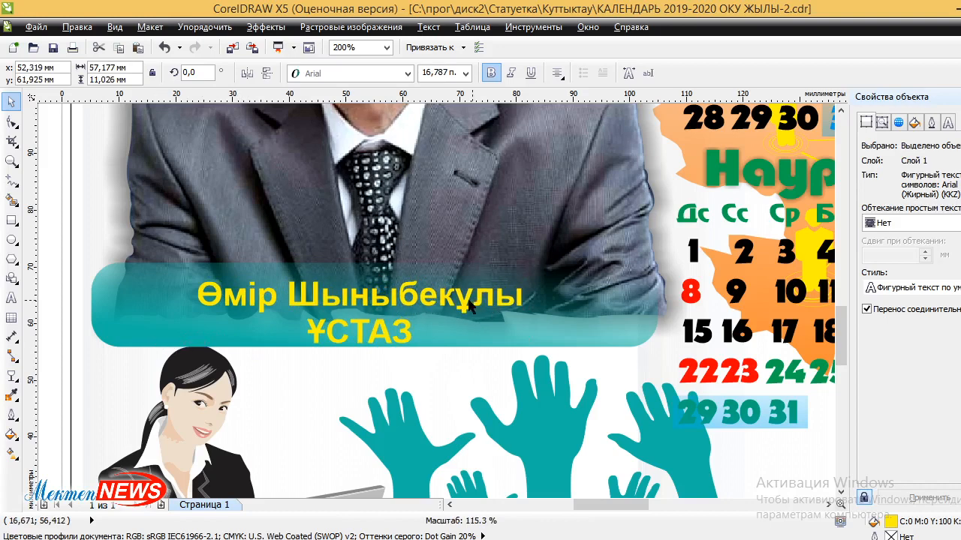
left_click_drag(469, 304, 468, 295)
left_click(510, 73)
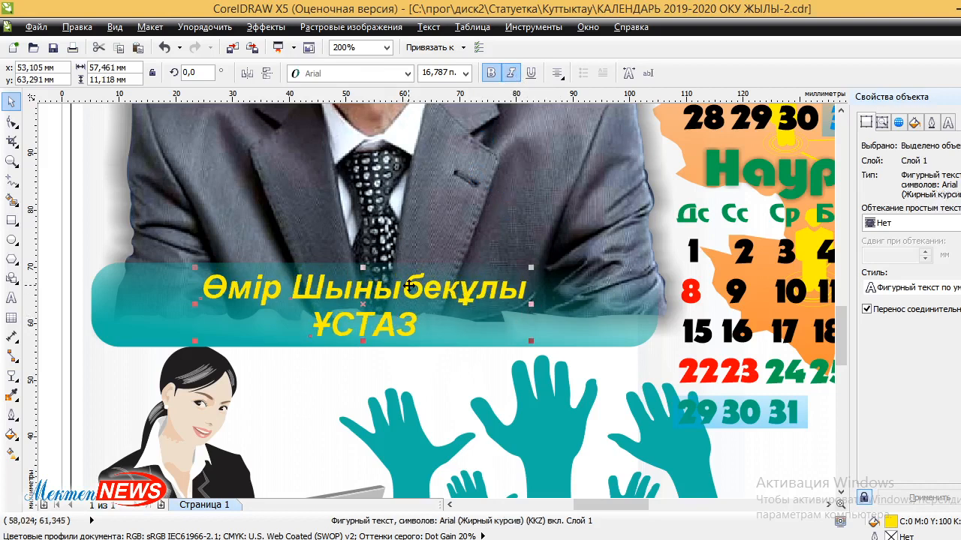
scroll(73, 208, "down", 1)
left_click(234, 269)
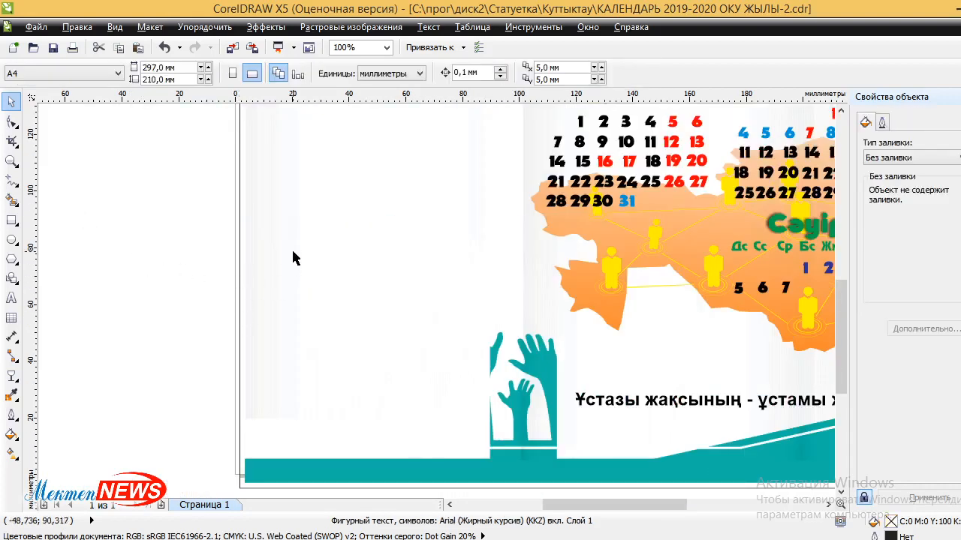
scroll(209, 277, "down", 1)
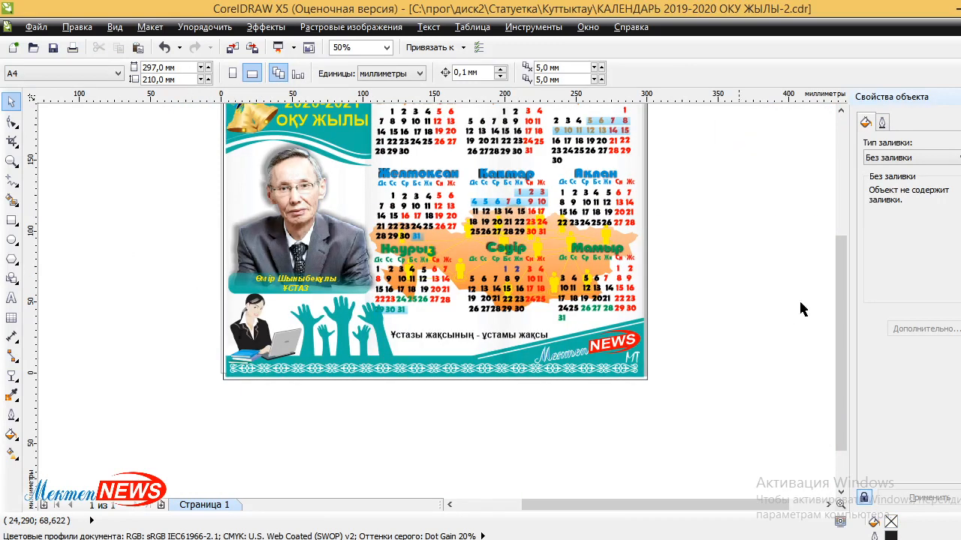
left_click_drag(835, 271, 835, 253)
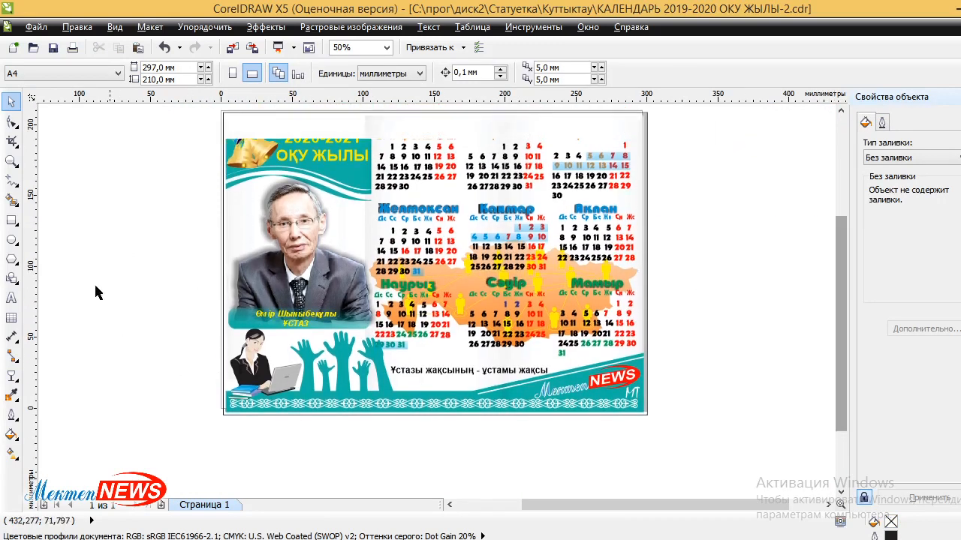
left_click_drag(82, 269, 227, 433)
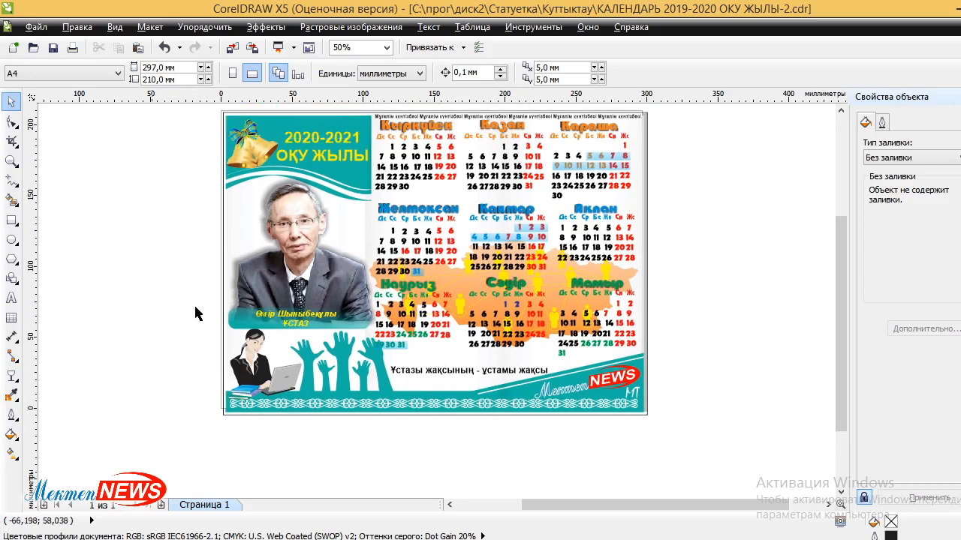
scroll(204, 303, "down", 3)
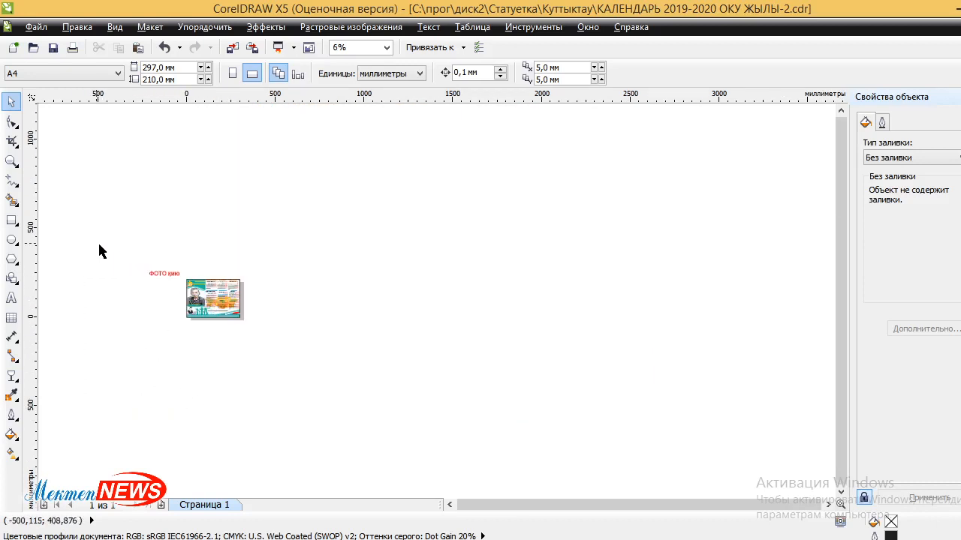
left_click_drag(97, 244, 185, 382)
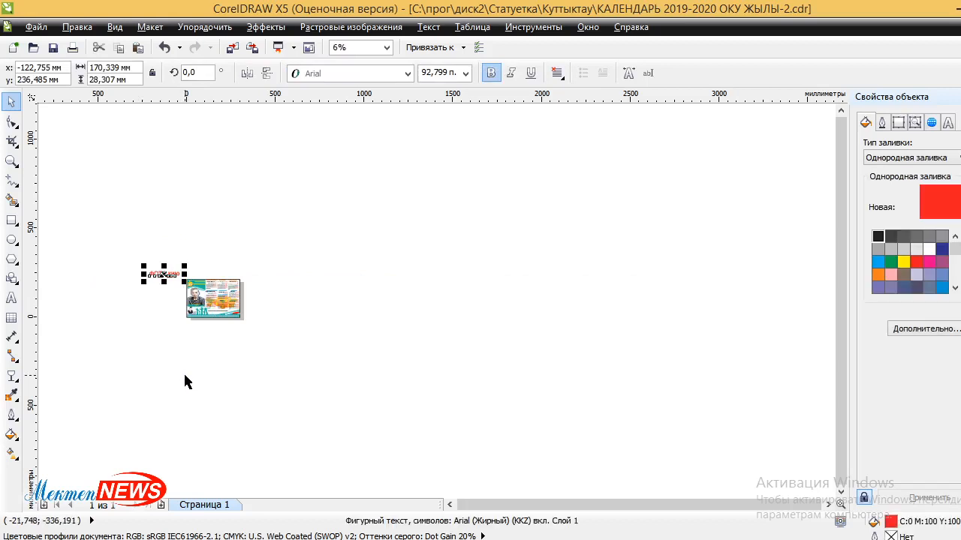